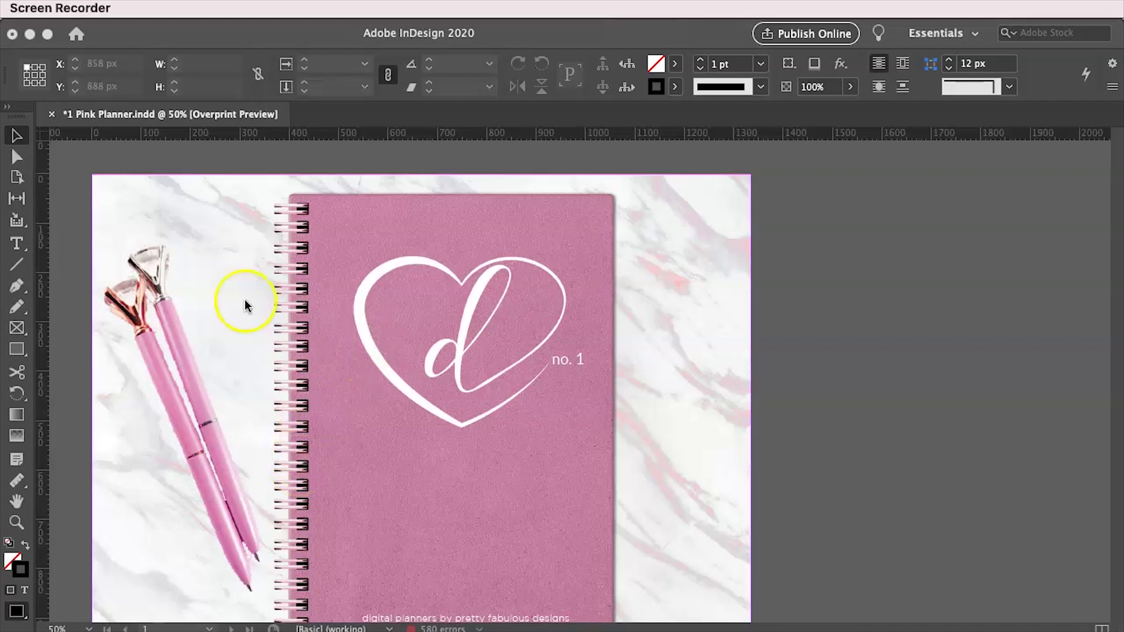
Bring the InDesign window into focus and scroll past the planner cover
click(123, 167)
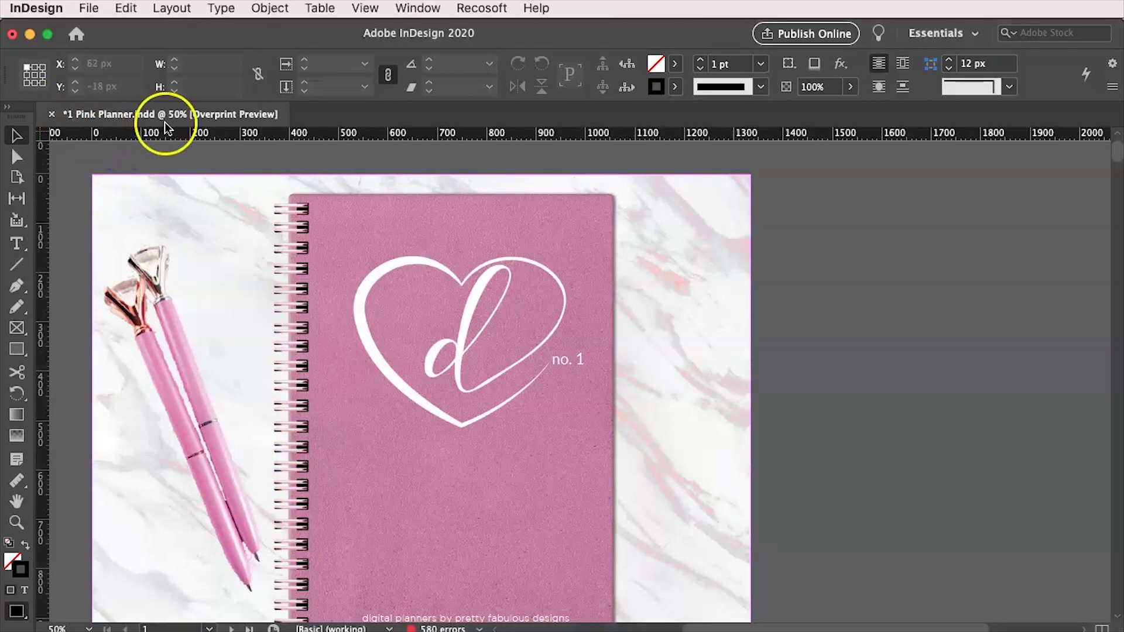
scroll(579, 370, down, 2)
scroll(579, 370, down, 2)
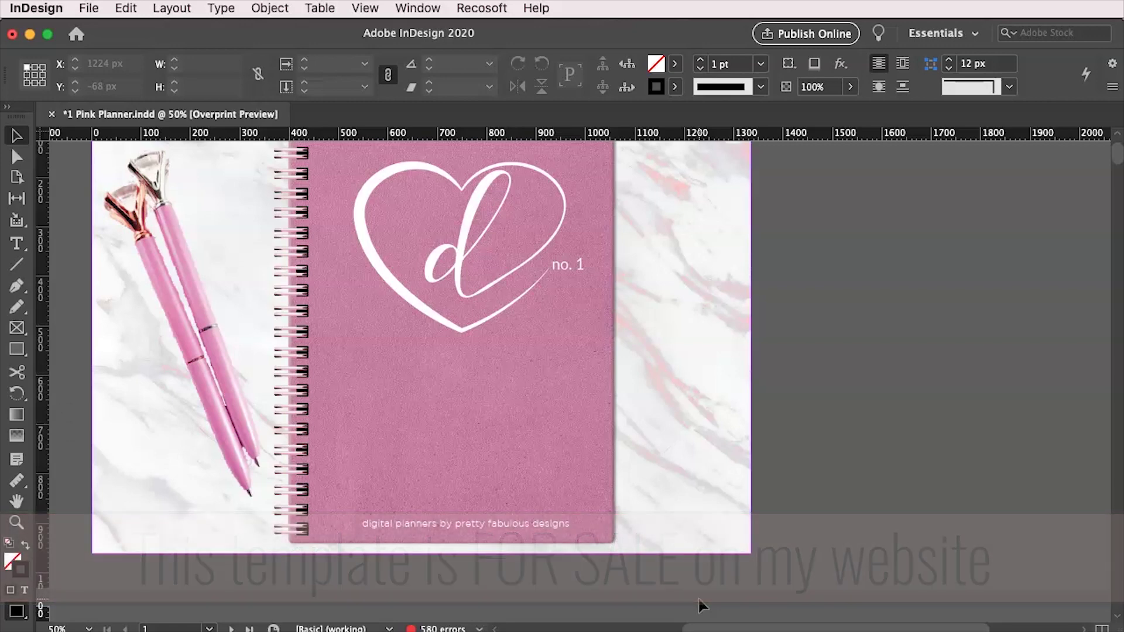
click(695, 600)
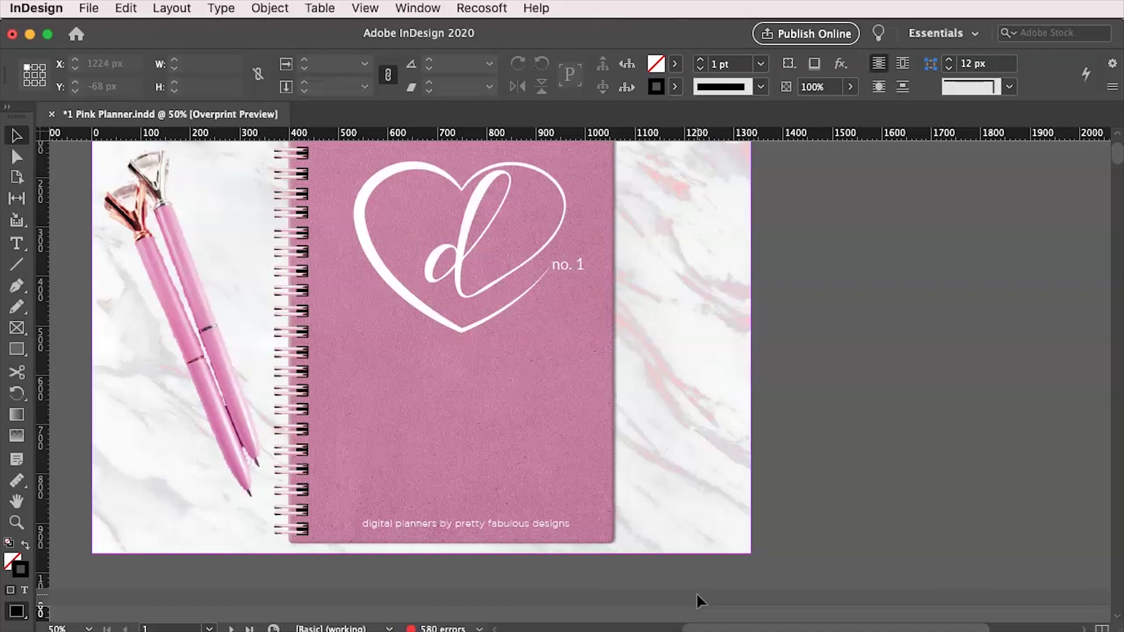
click(701, 589)
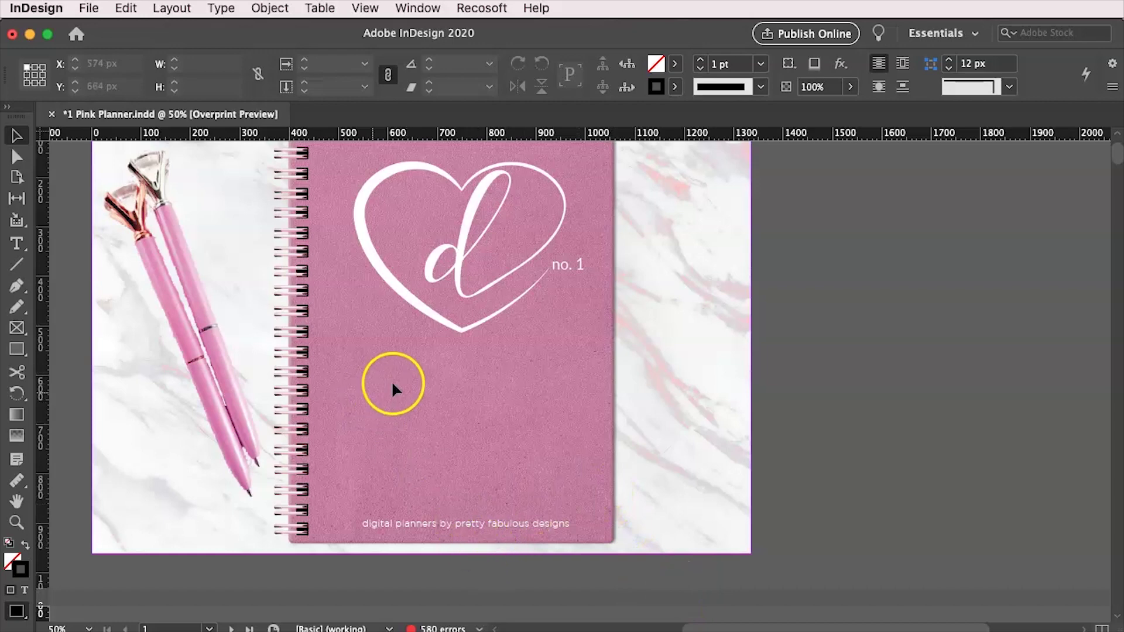
Scroll until the welcome spread with its Name, Theme Word and Theme Song lines is in view
scroll(491, 400, down, 2)
scroll(490, 400, down, 10)
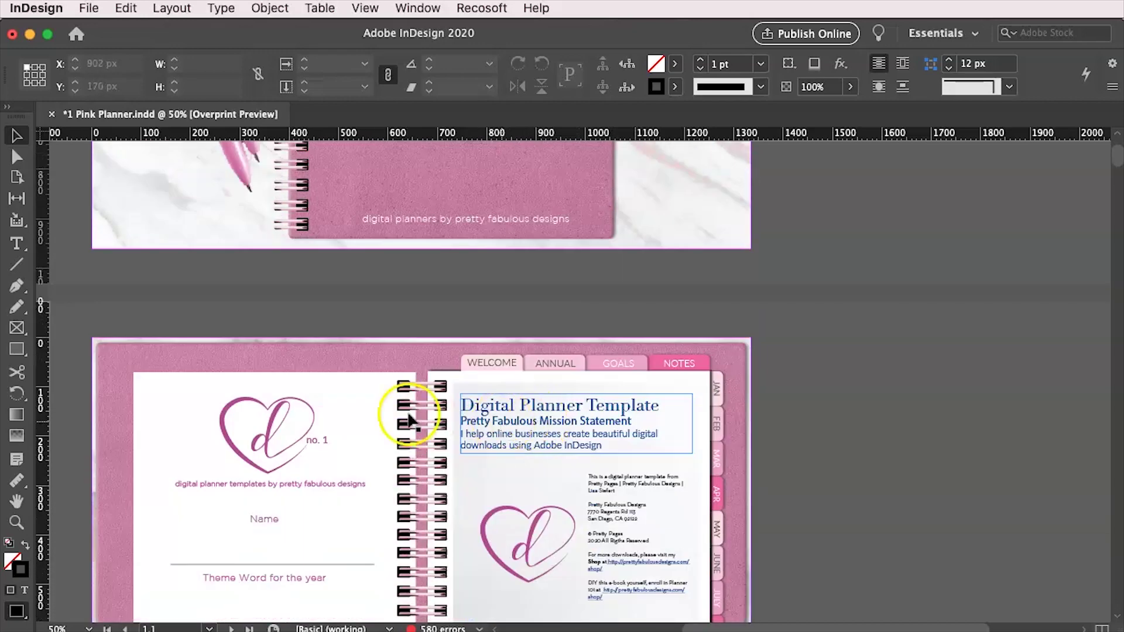
scroll(349, 408, down, 5)
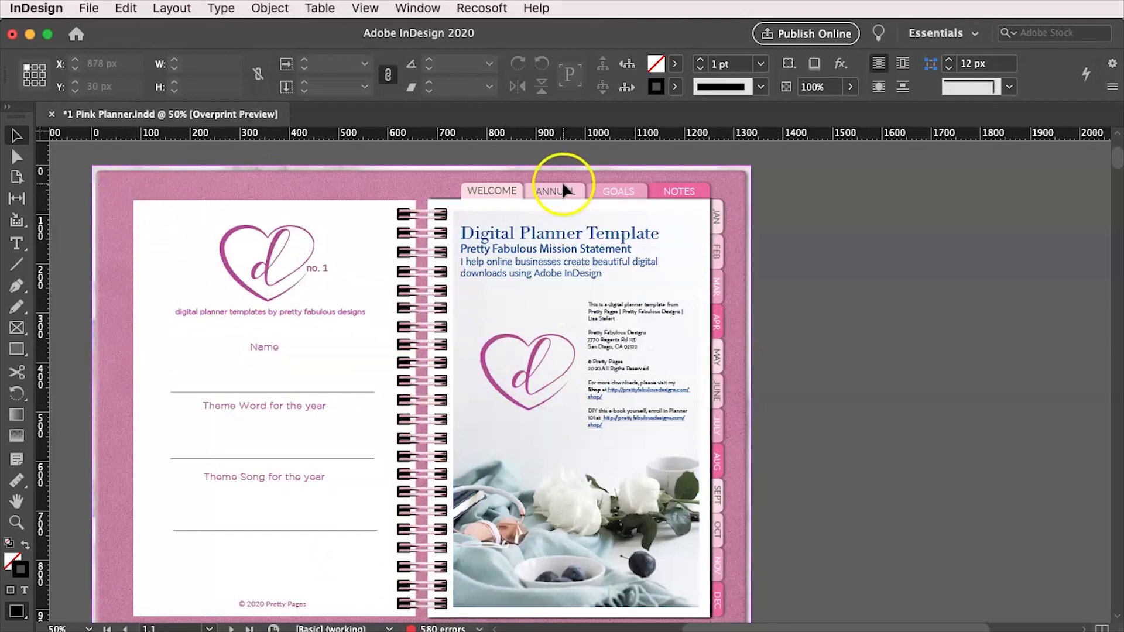
scroll(283, 326, down, 2)
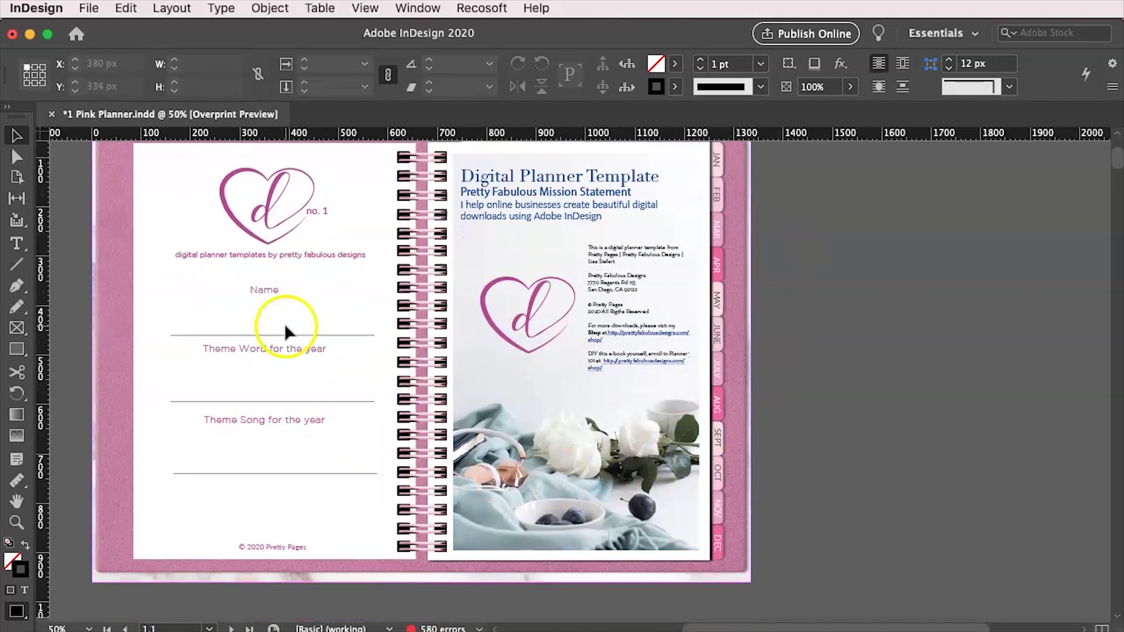
scroll(609, 258, up, 1)
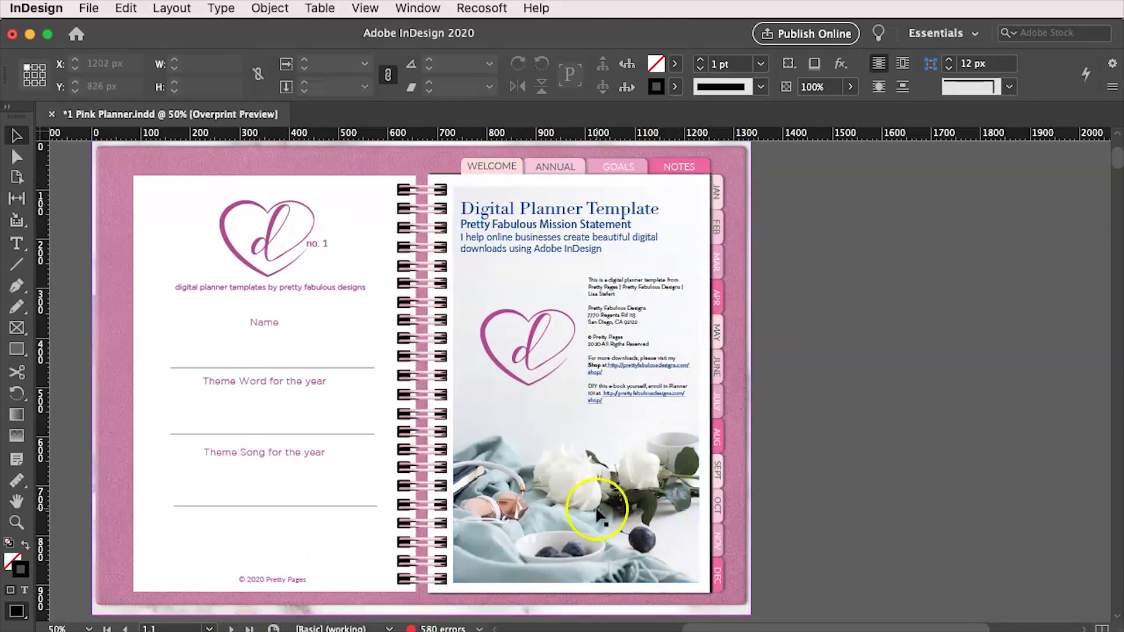
scroll(144, 262, up, 1)
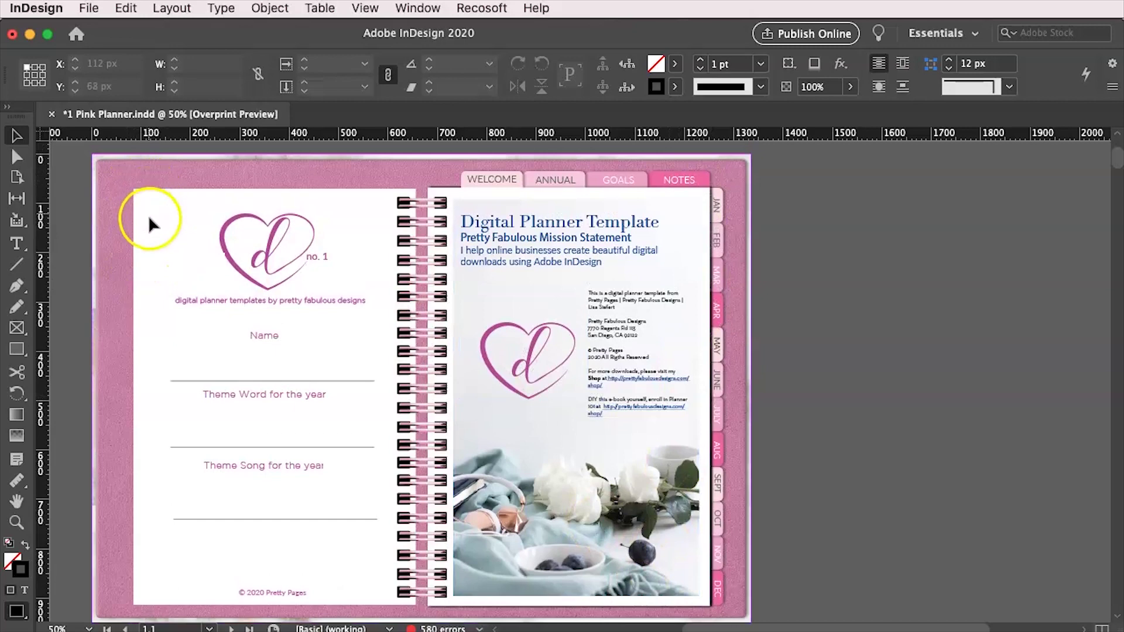
scroll(212, 264, up, 10)
scroll(402, 406, down, 10)
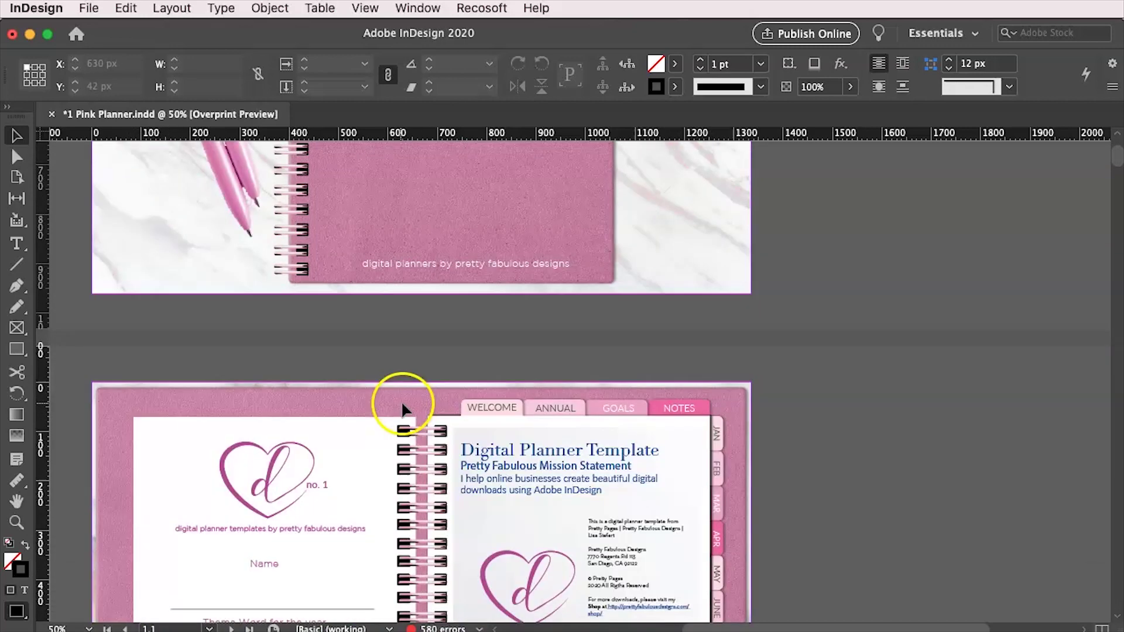
scroll(535, 436, down, 2)
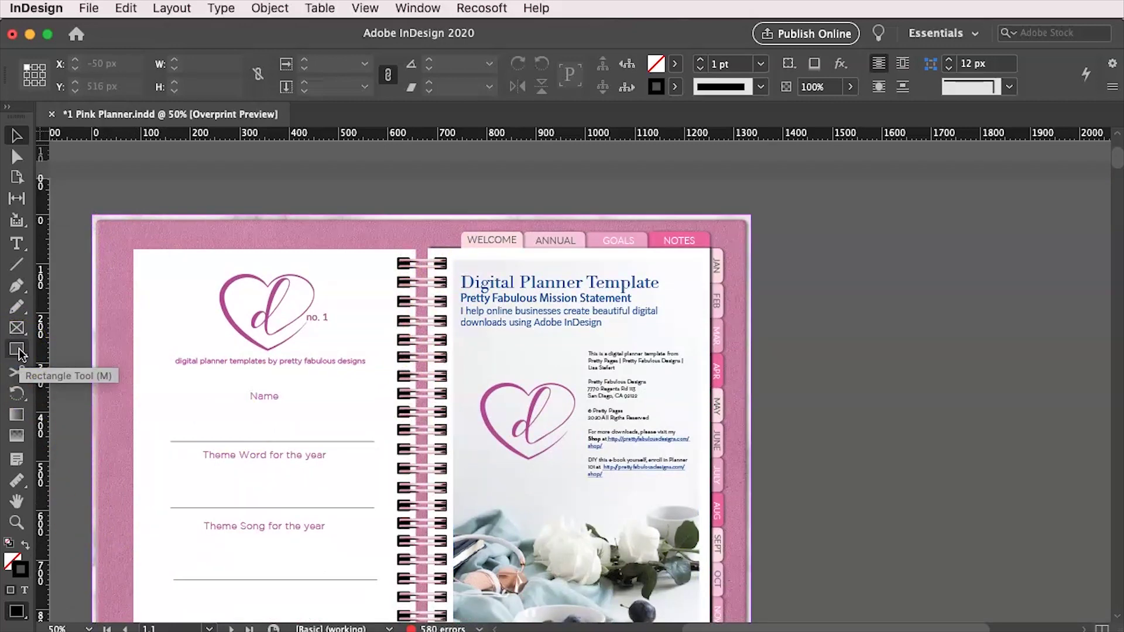
Draw a small tab rectangle at the welcome spread's top-left with the Rectangle tool
click(417, 12)
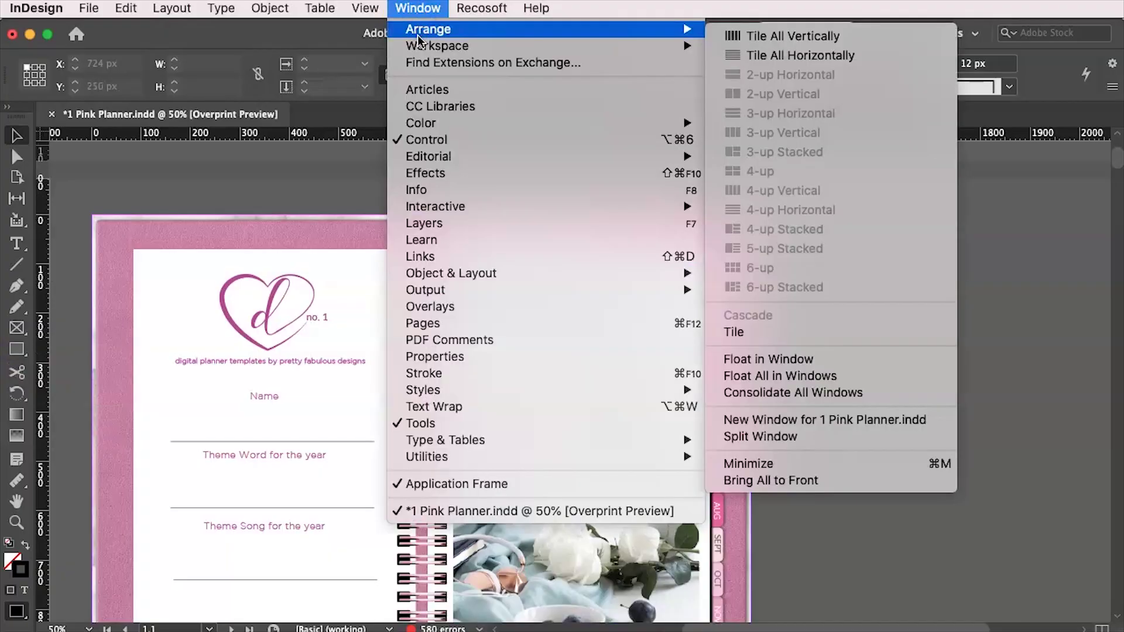
mouse_move(433, 46)
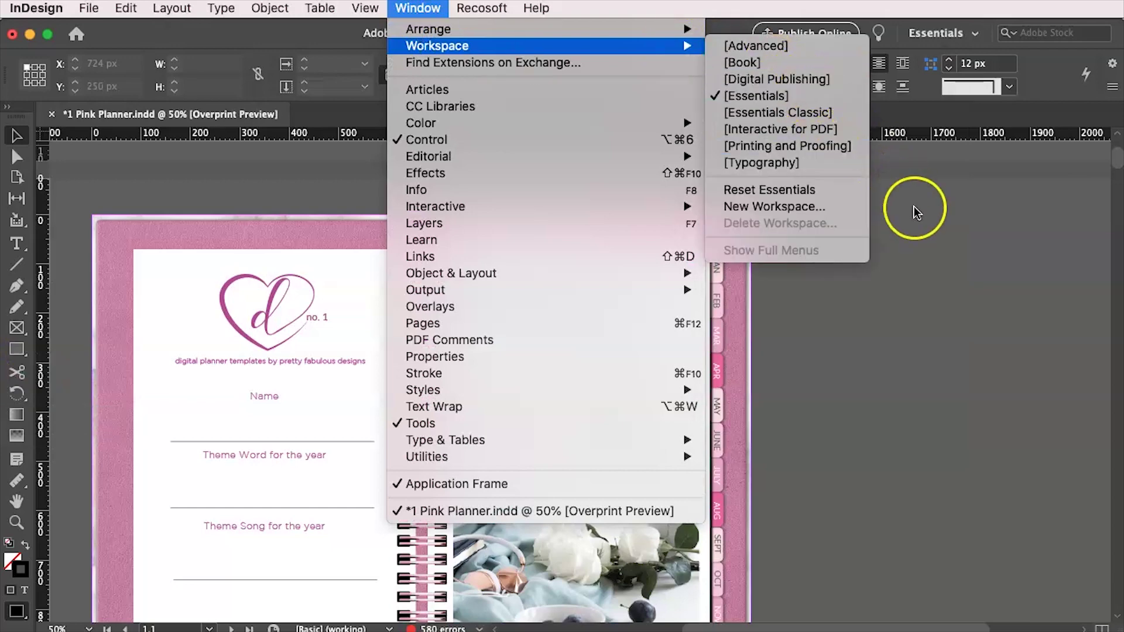
click(853, 288)
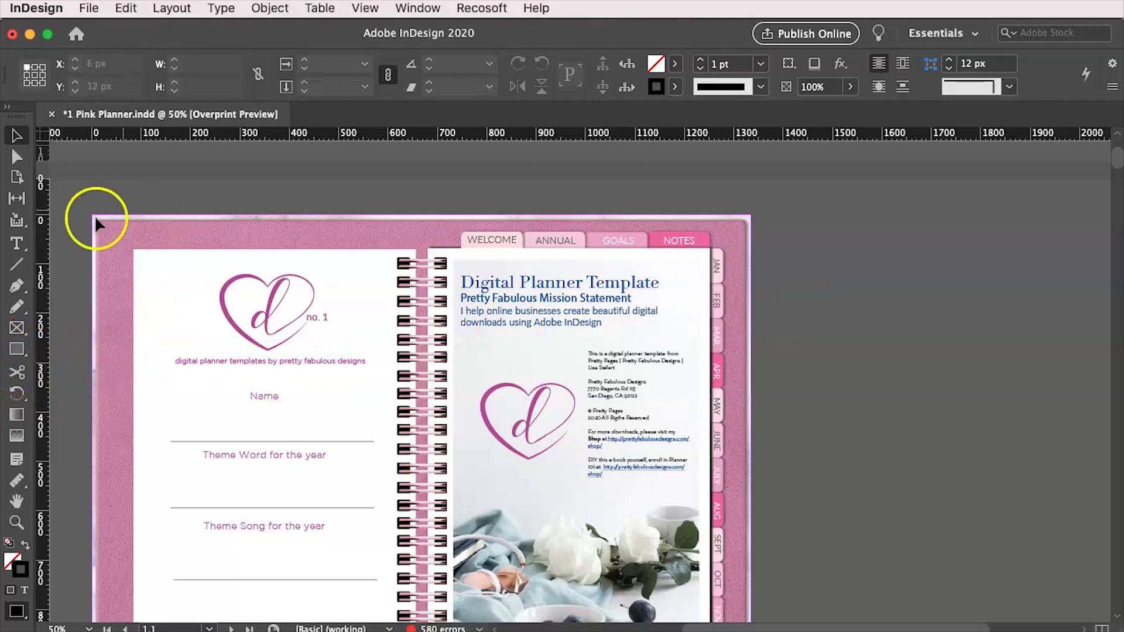
click(16, 351)
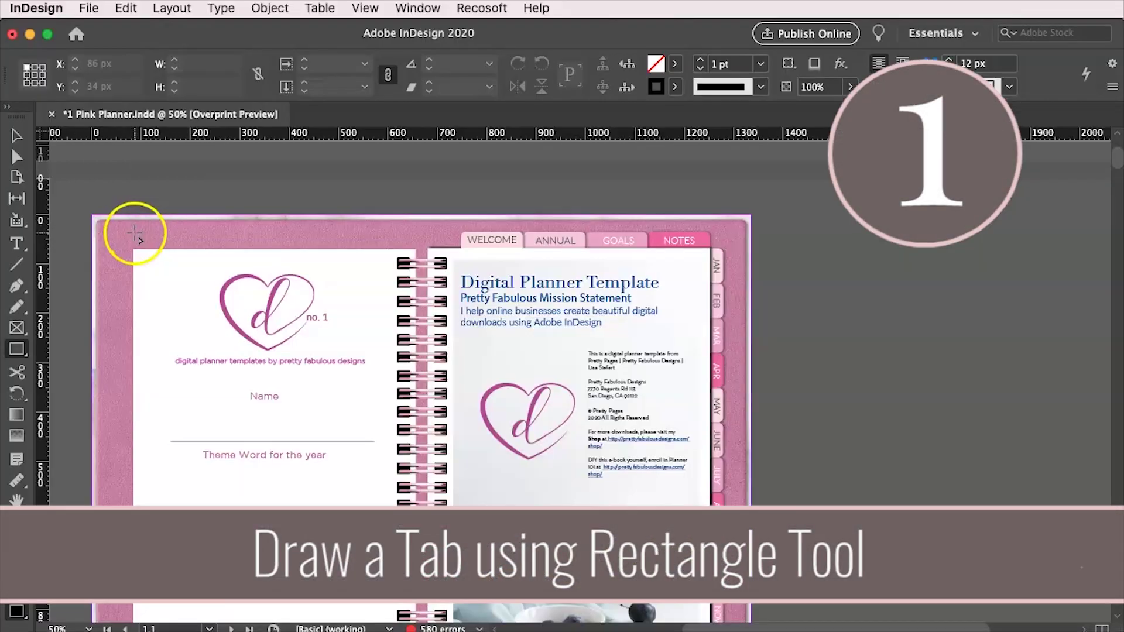
drag(135, 235, 187, 248)
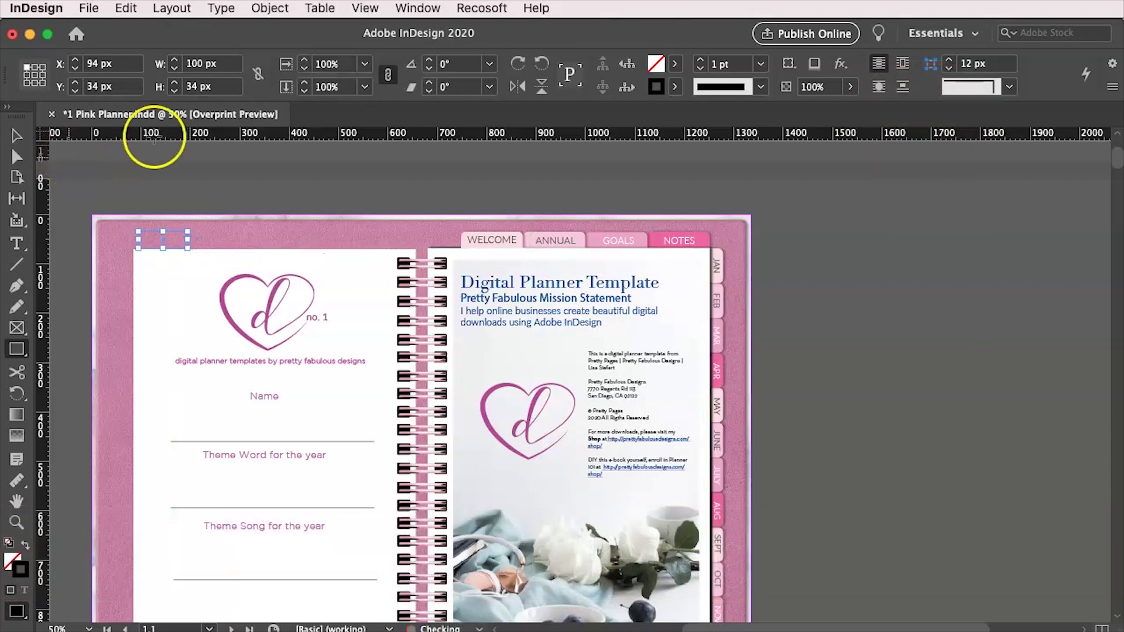
Give the tab rectangle a [Paper] fill and a [None] stroke
click(675, 66)
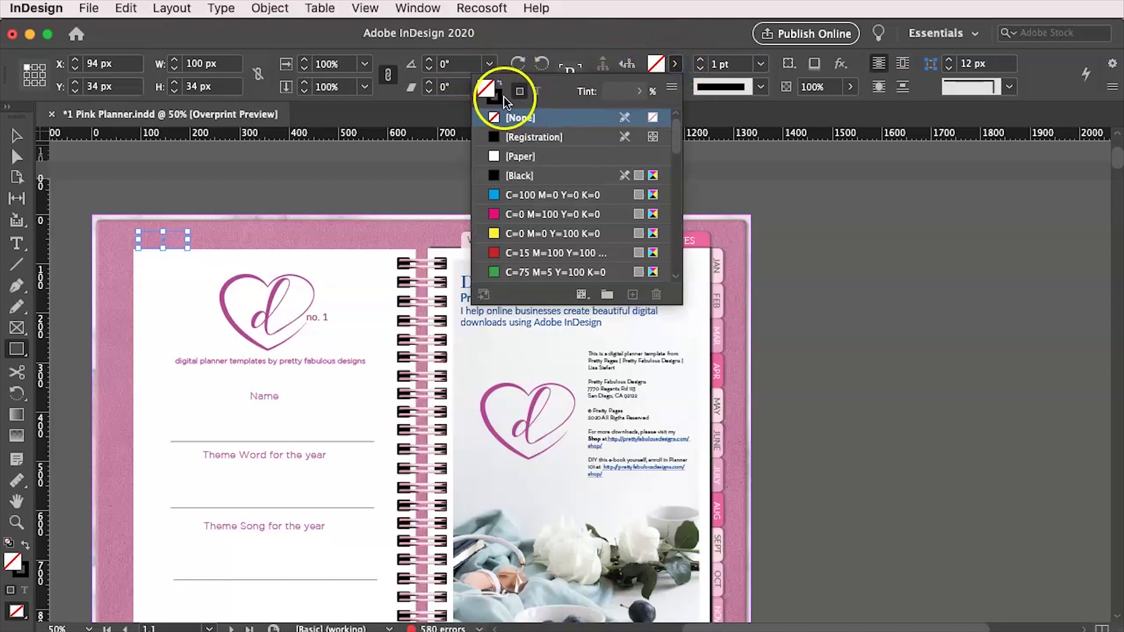
click(509, 159)
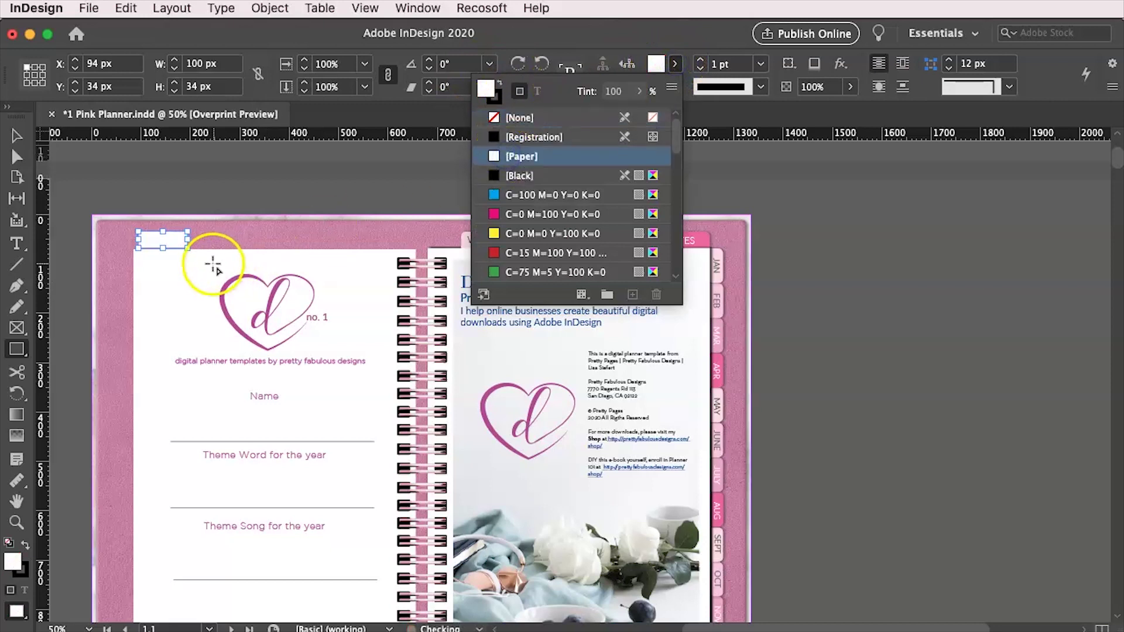
click(679, 36)
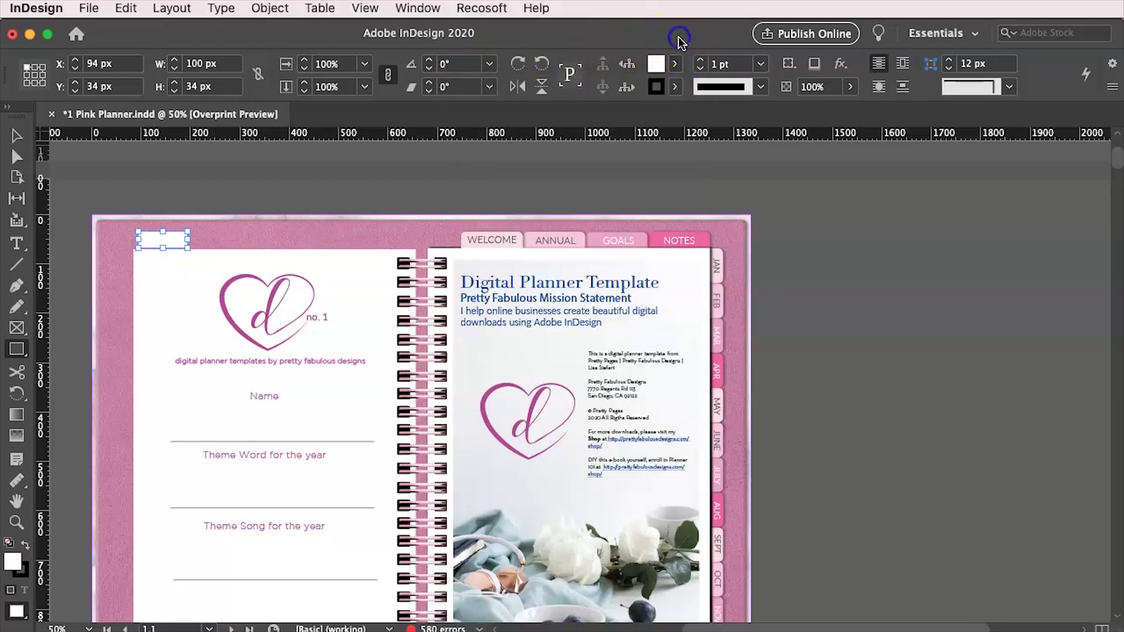
click(674, 87)
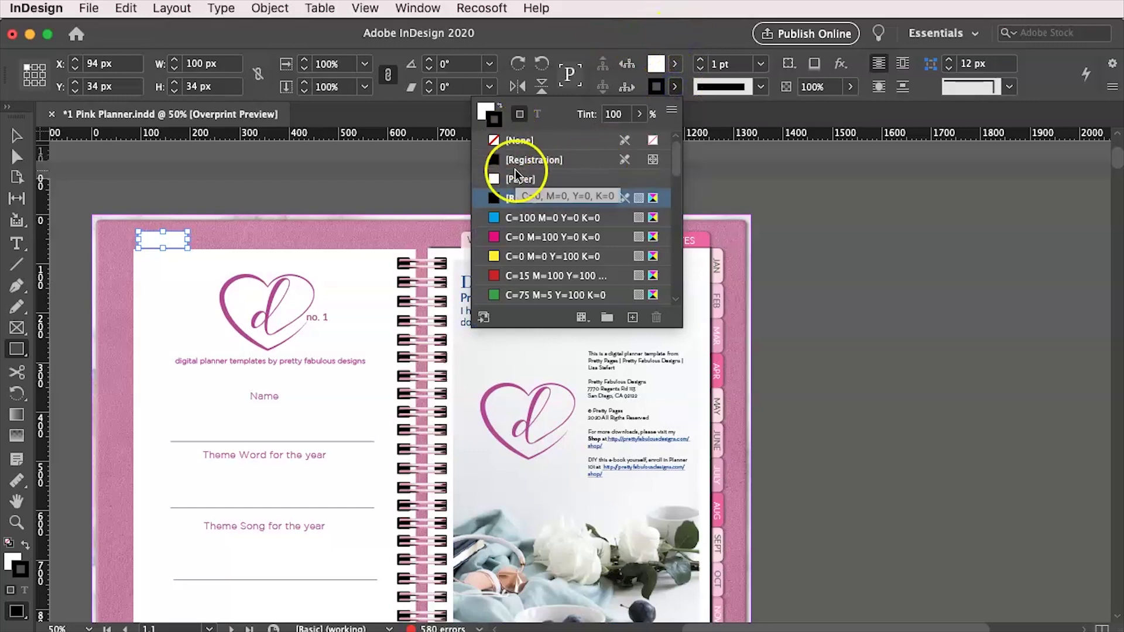
click(526, 139)
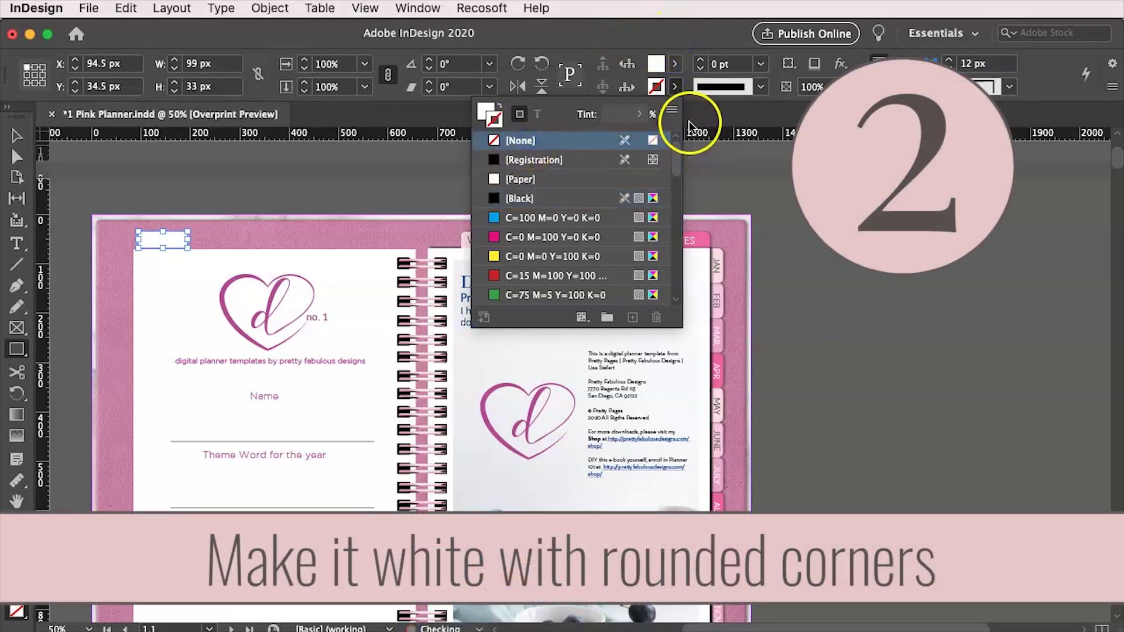
Give the tab 12 px rounded corners and move it slightly down and left
click(1006, 86)
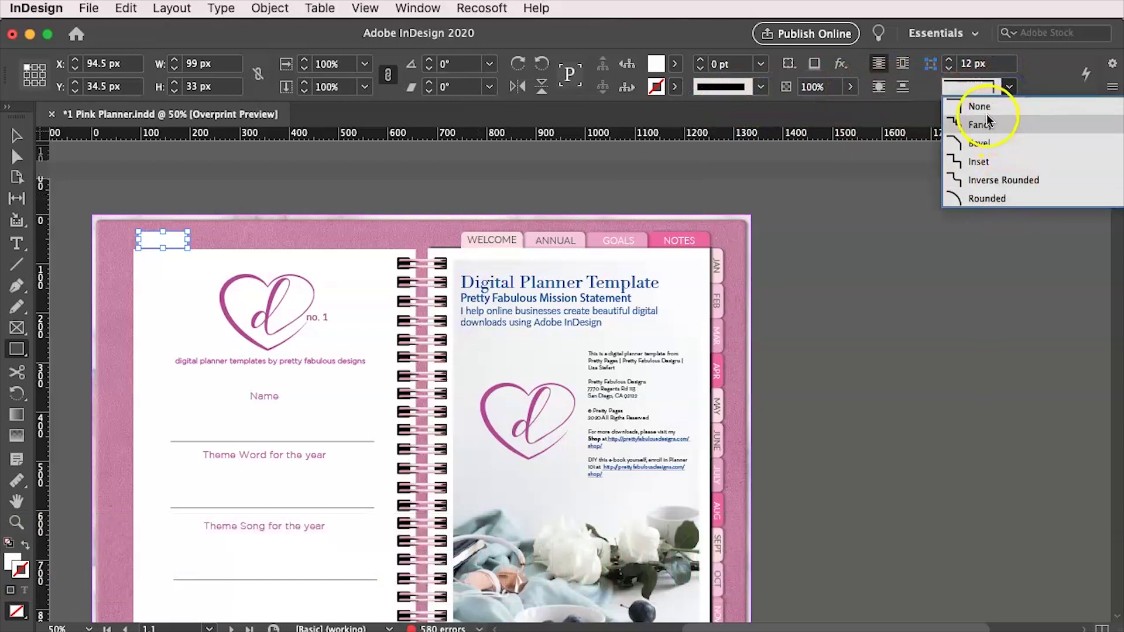
click(986, 199)
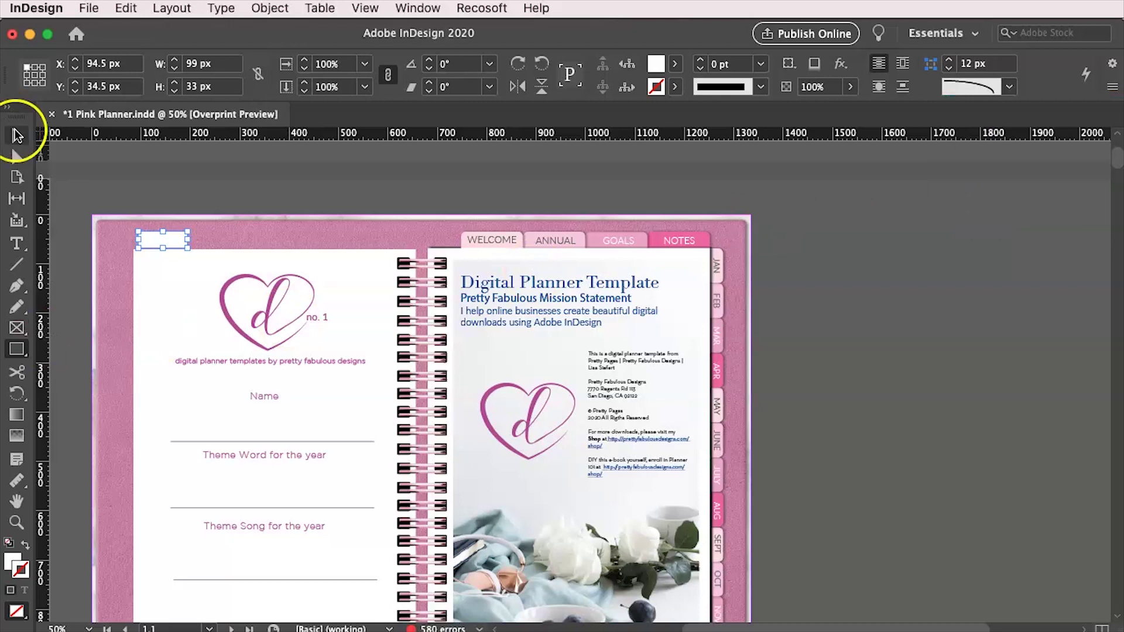
click(17, 136)
drag(175, 237, 182, 277)
key(Left)
key(Left)
key(Left)
key(Left)
key(Left)
key(Left)
key(Left)
key(Left)
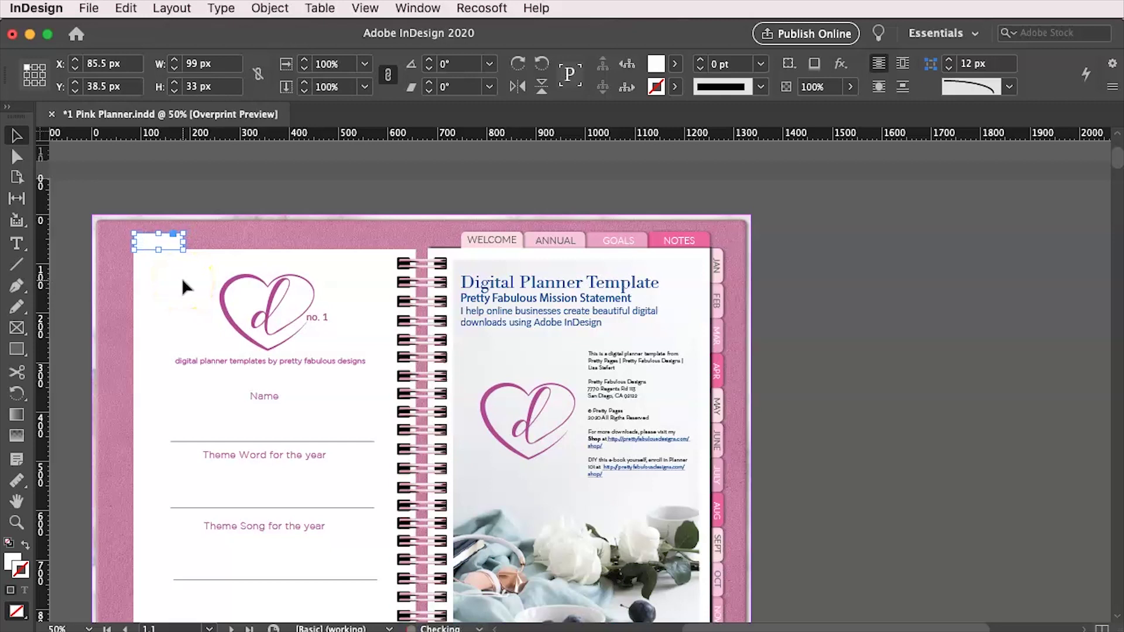
click(182, 280)
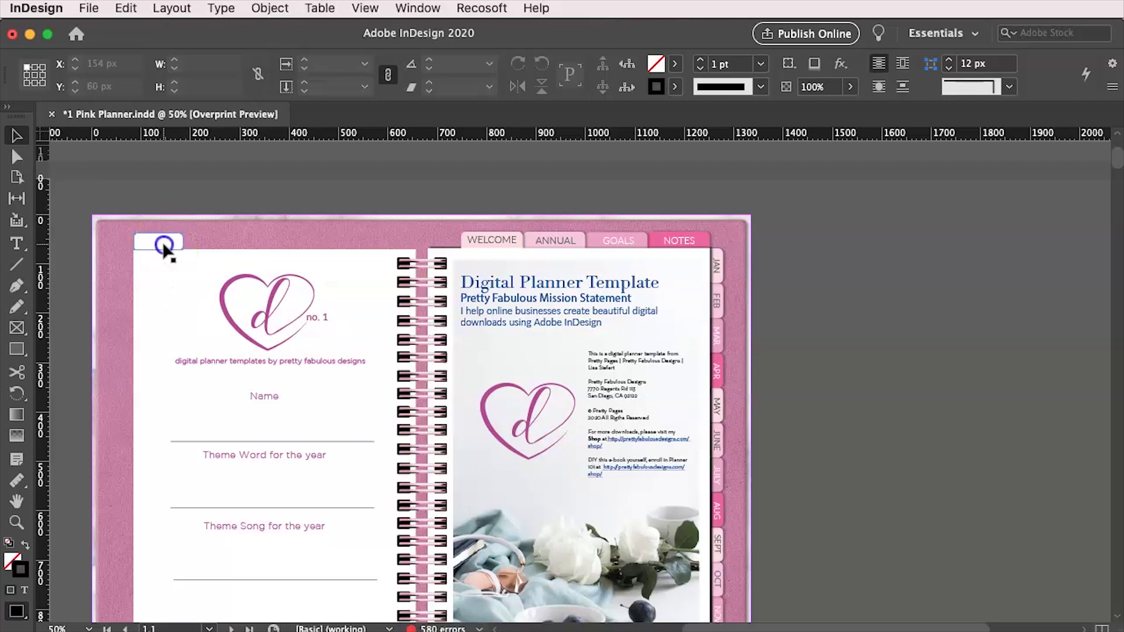
Reselect the white tab and stretch its top edge upward to make it taller
click(163, 244)
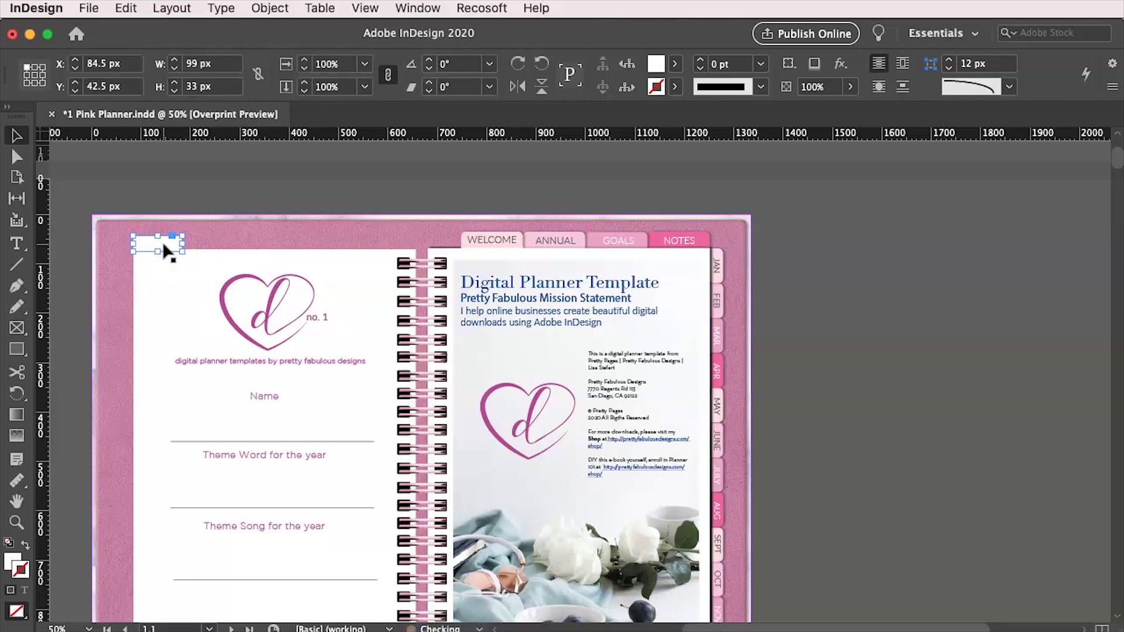
click(179, 275)
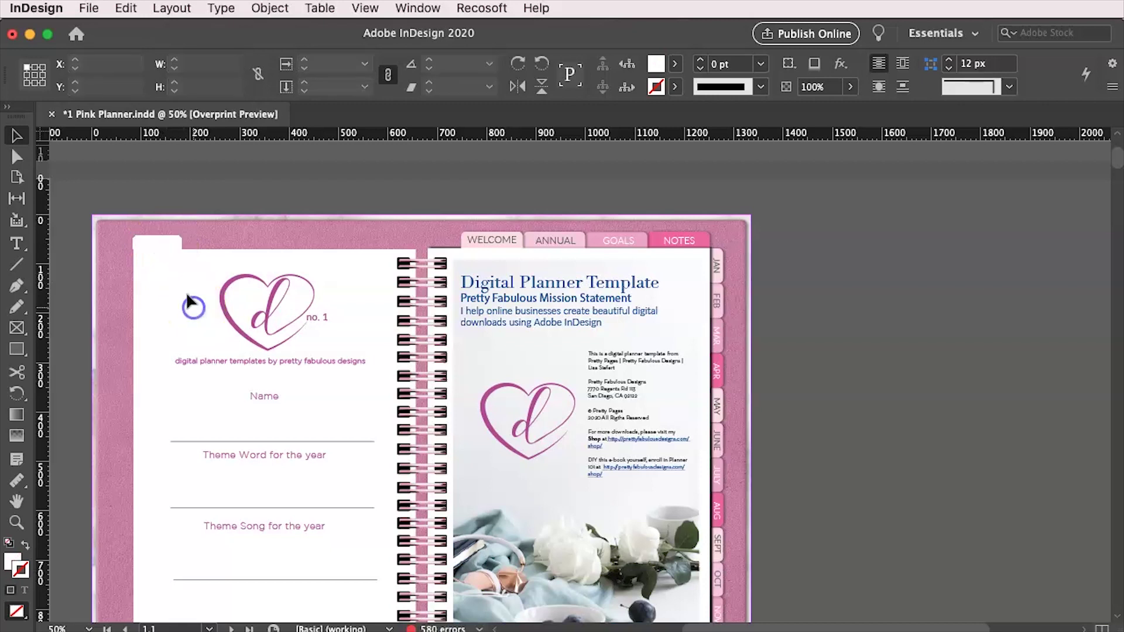
click(170, 249)
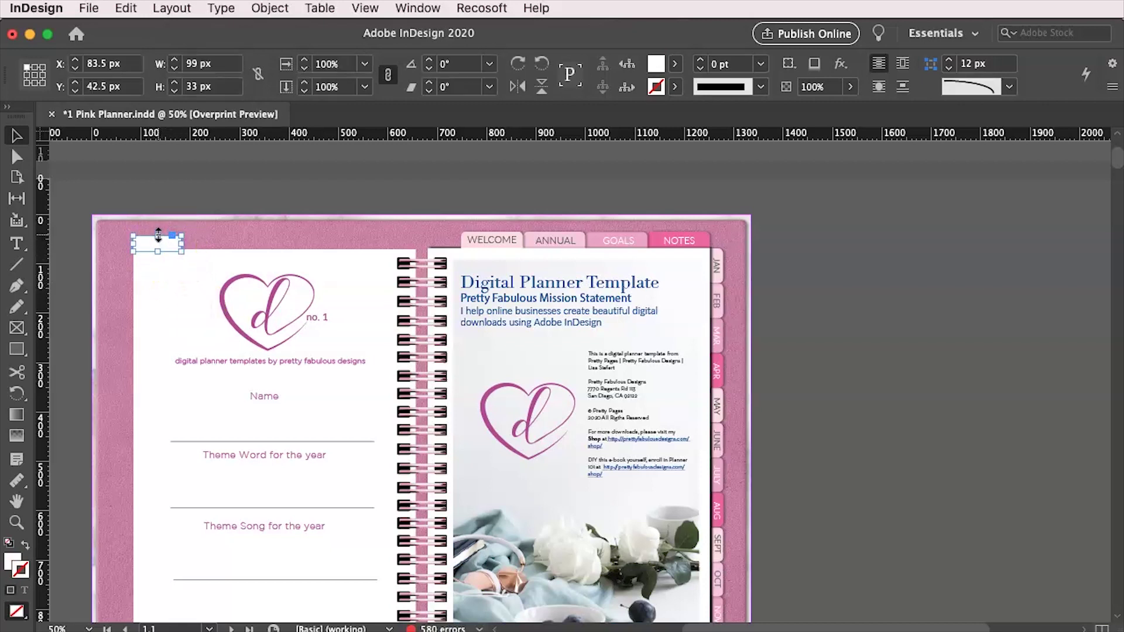
drag(158, 234, 158, 231)
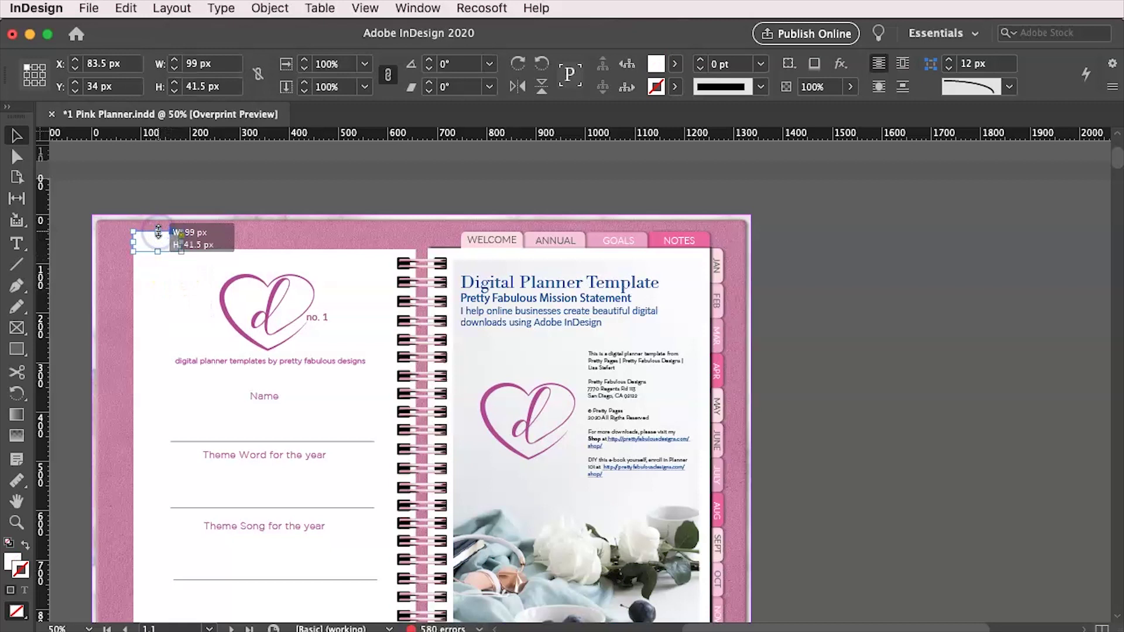
Select the tab frame with Direct Selection and settle it at Y 38 px on the page's top edge
key(backslash)
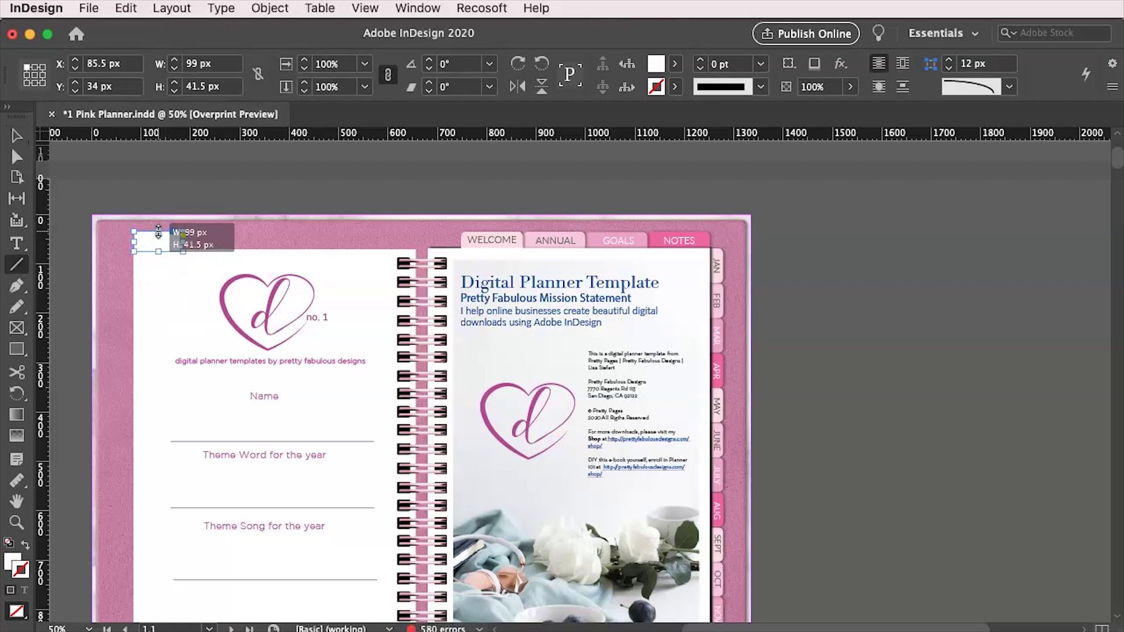
click(18, 156)
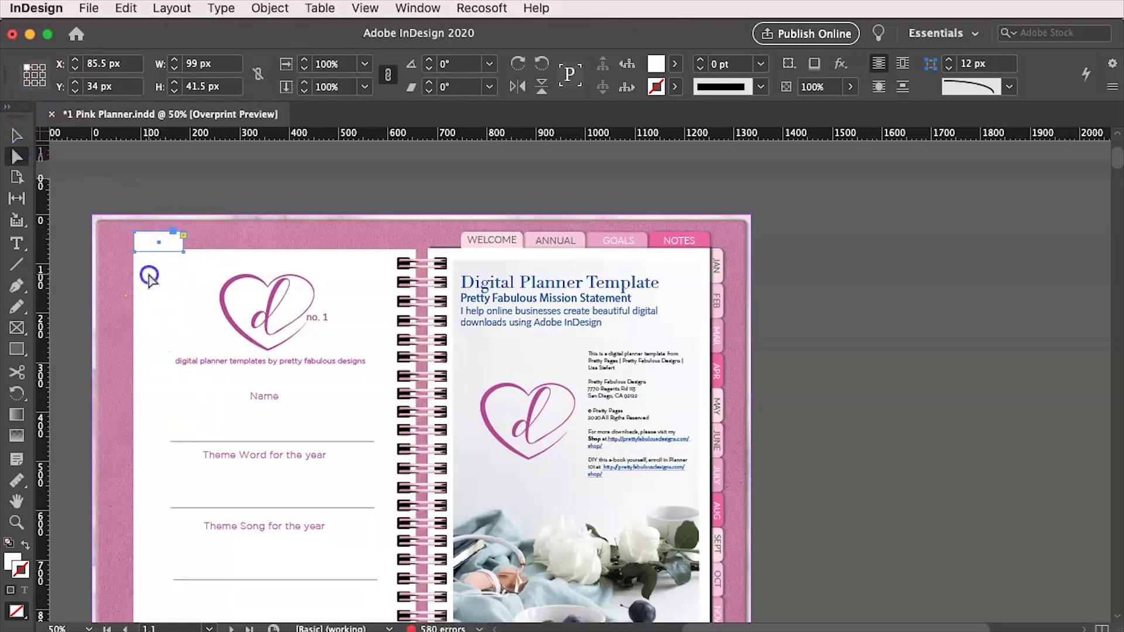
click(160, 241)
click(155, 280)
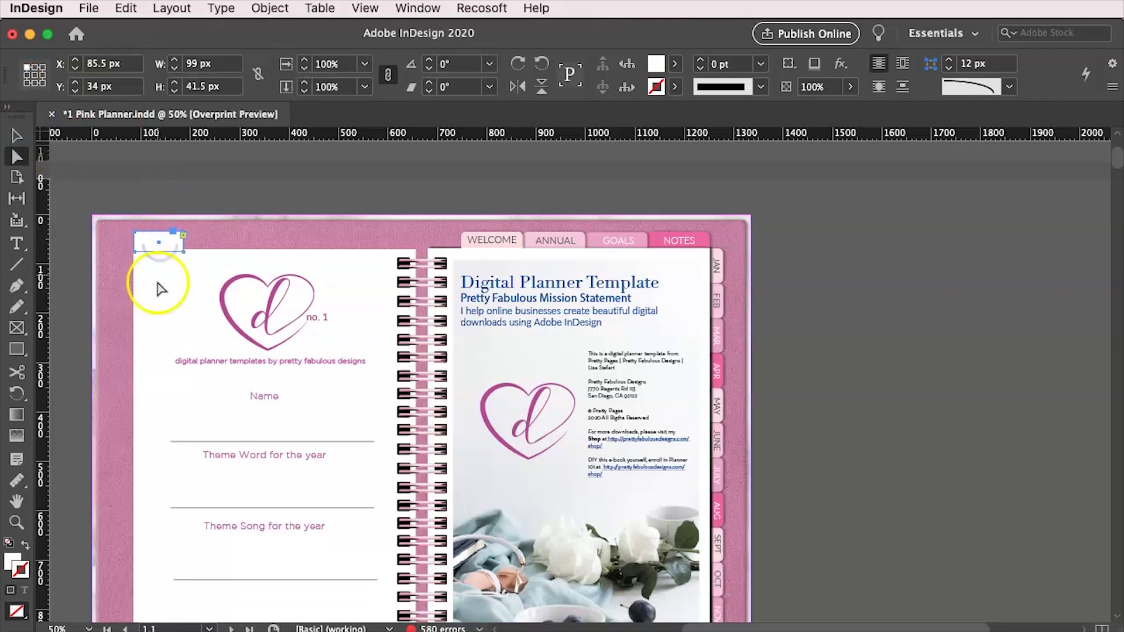
click(173, 245)
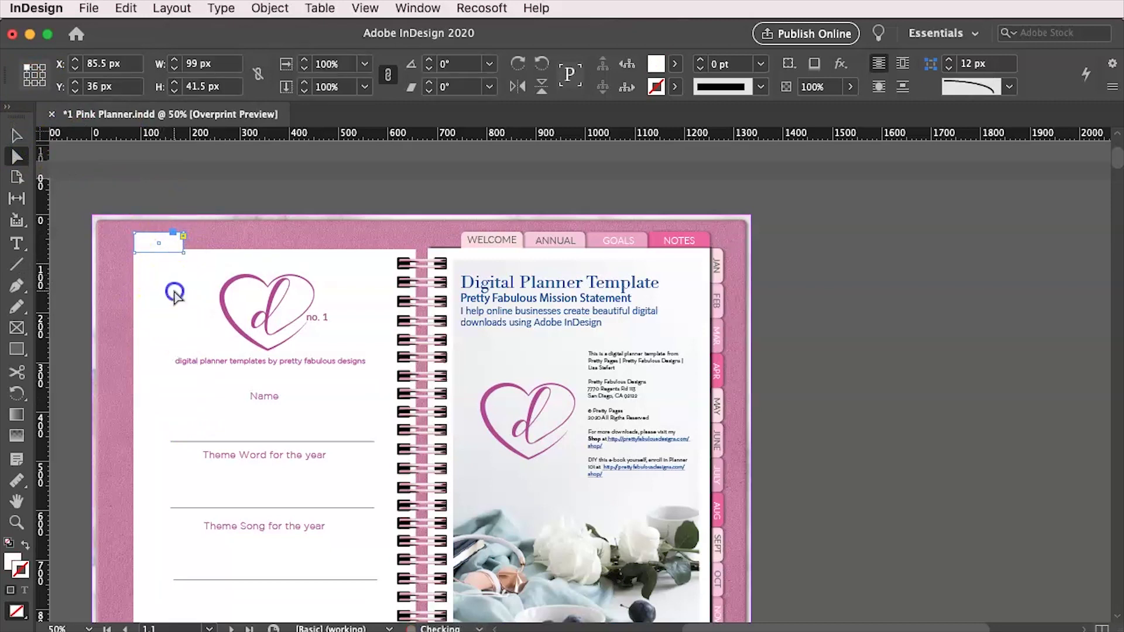
click(175, 439)
click(175, 288)
click(169, 249)
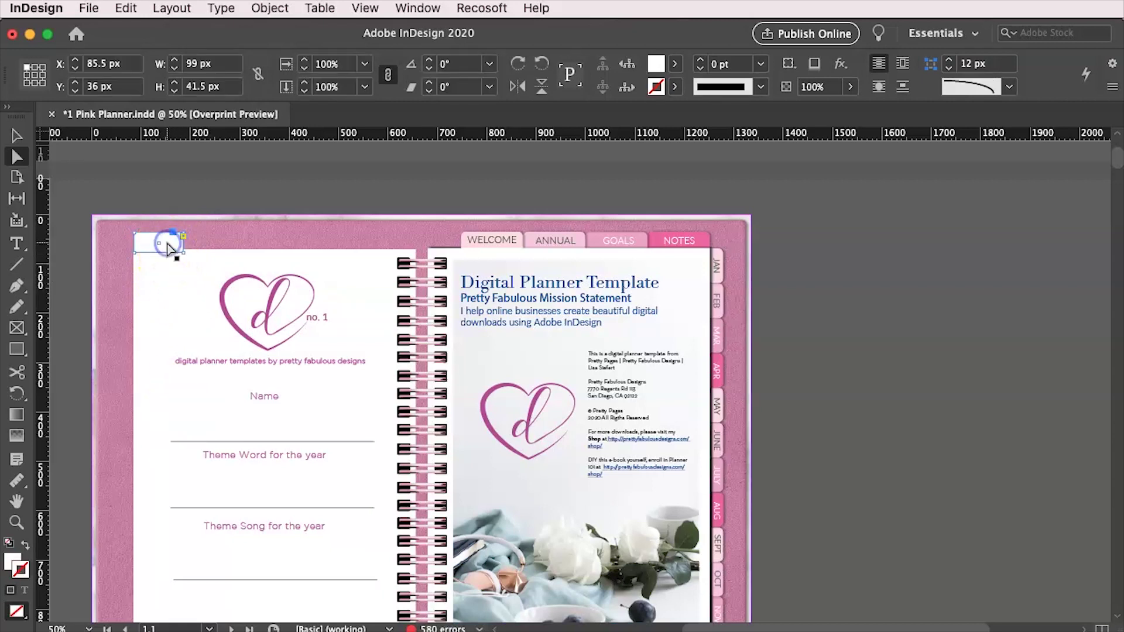
click(172, 297)
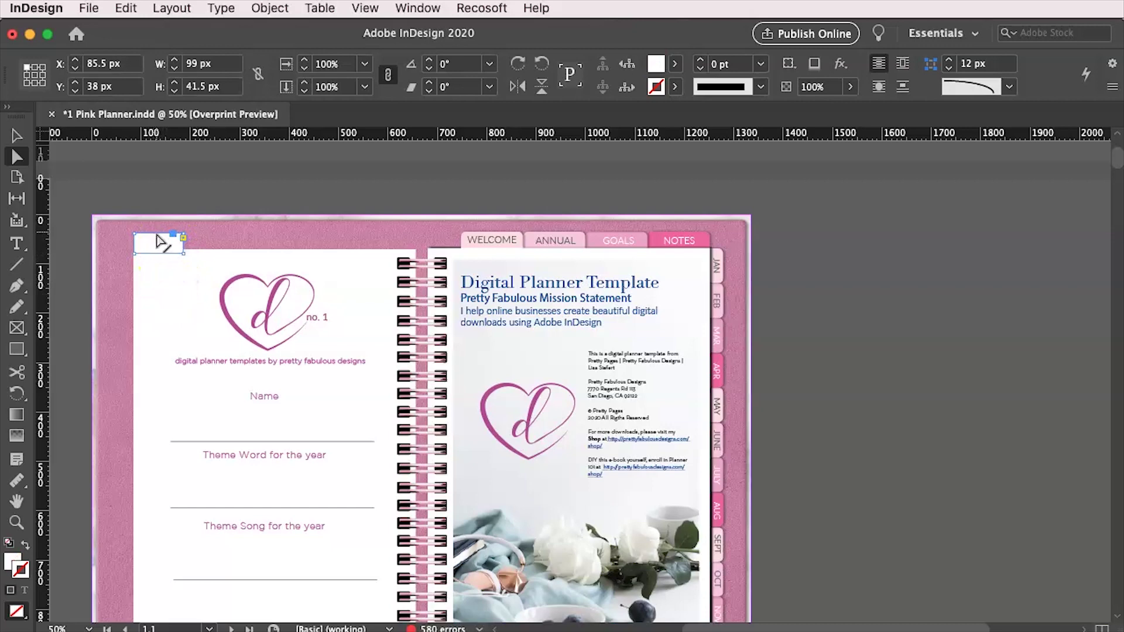
click(156, 275)
click(194, 335)
click(255, 231)
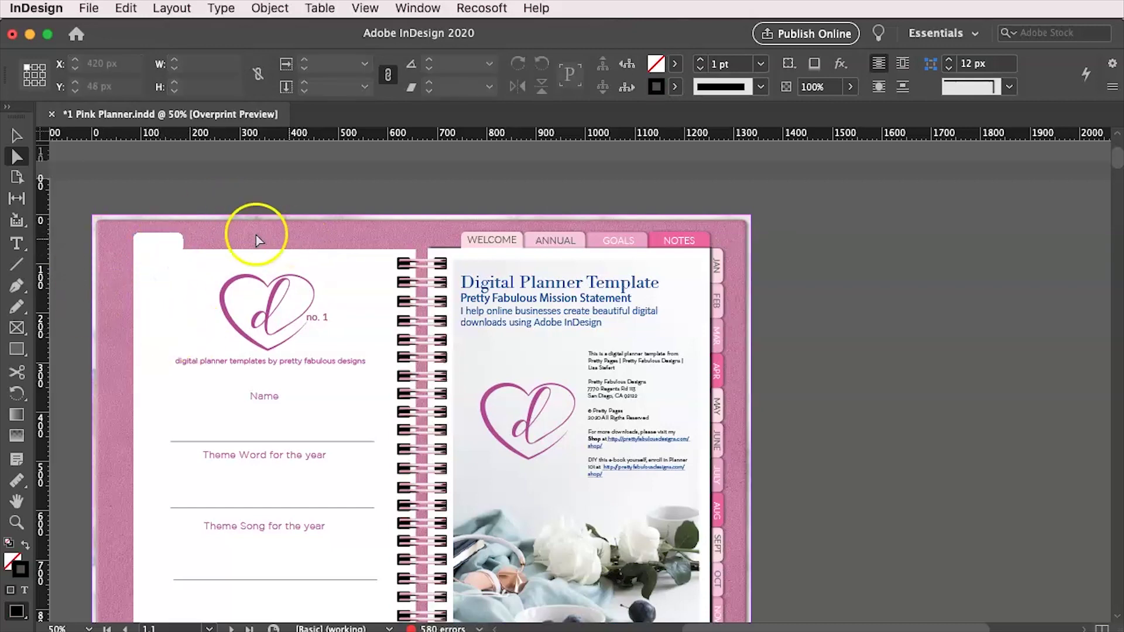
scroll(55, 366, left, 5)
scroll(55, 367, up, 2)
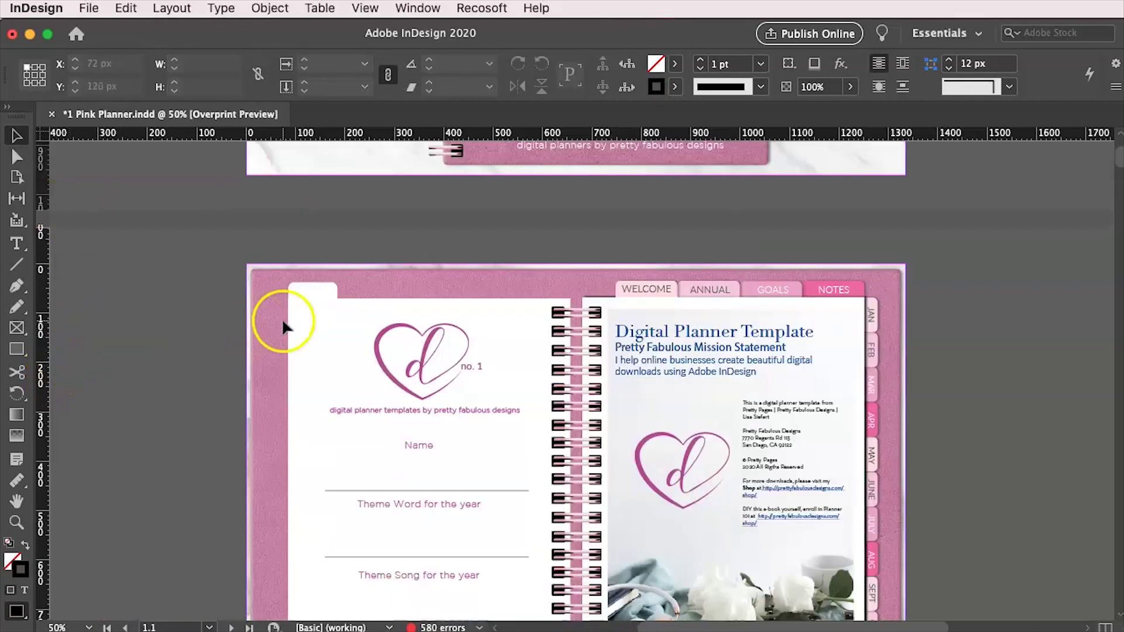
Draw a text frame near the page's top-left and type HOME into it
click(16, 243)
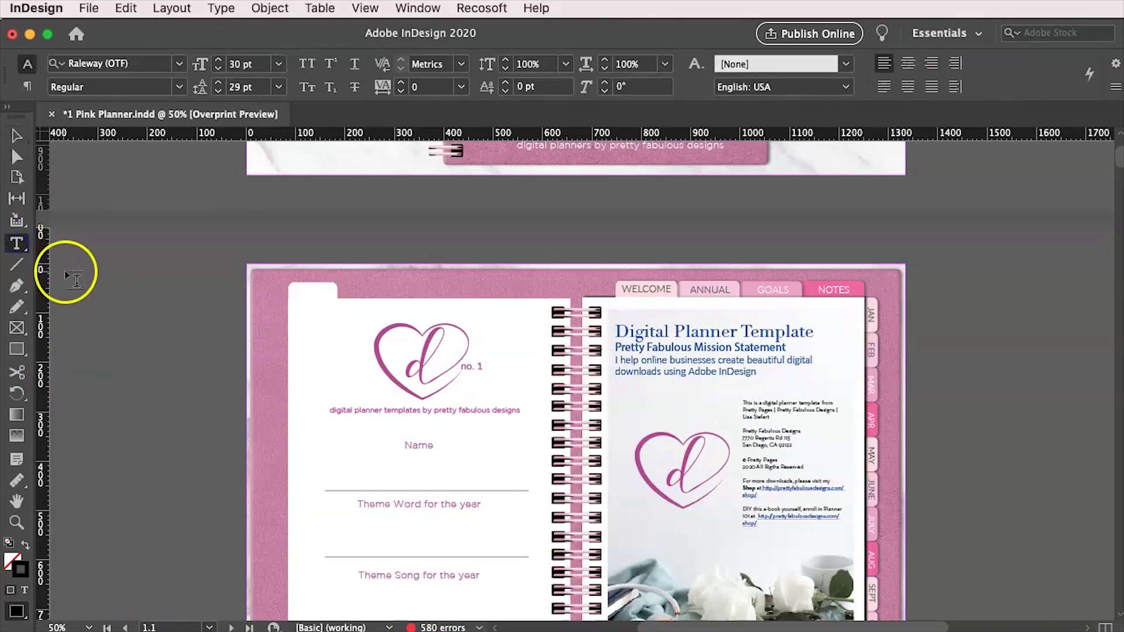
drag(301, 304, 362, 364)
click(327, 331)
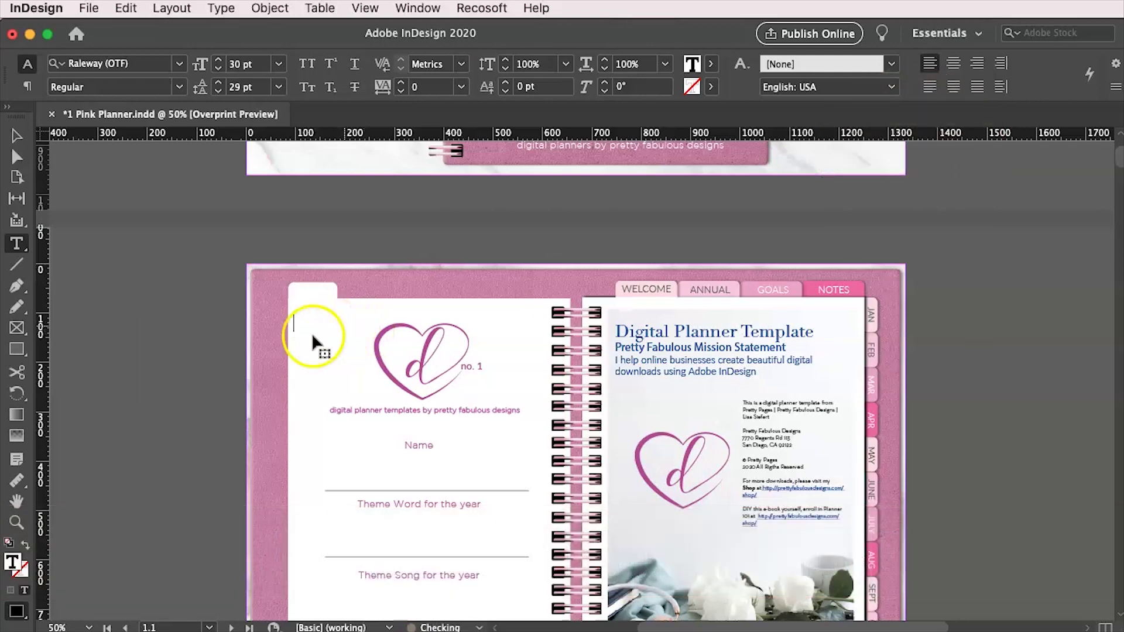
key(Escape)
Cut and paste the HOME text frame, then drag it onto the top-left white tab
key(ctrl+x)
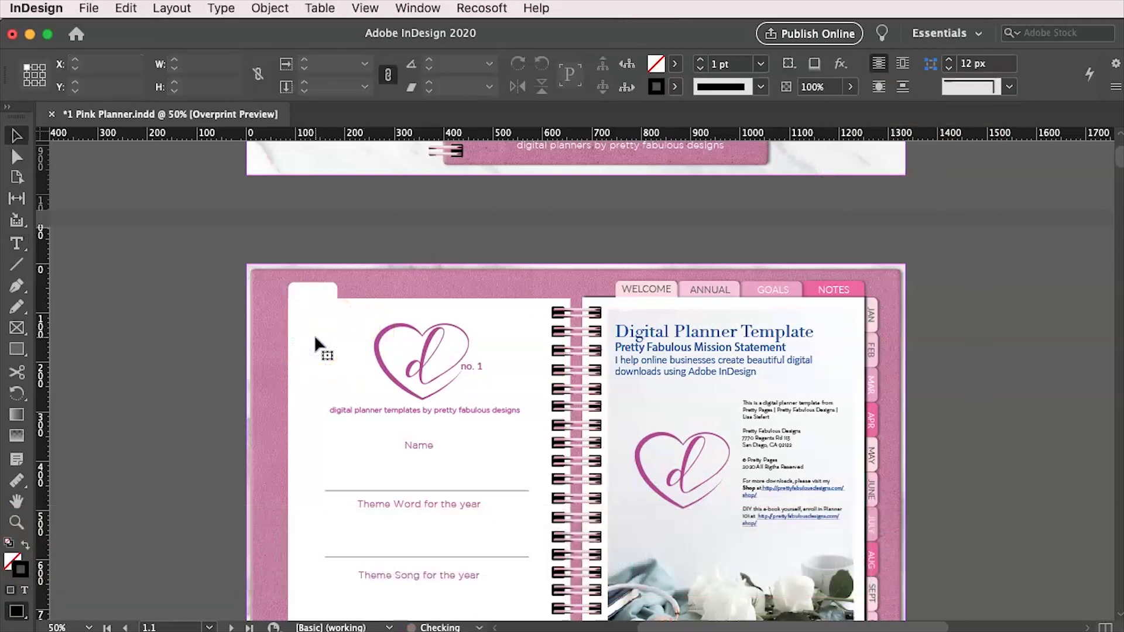
key(ctrl+v)
drag(585, 424, 322, 299)
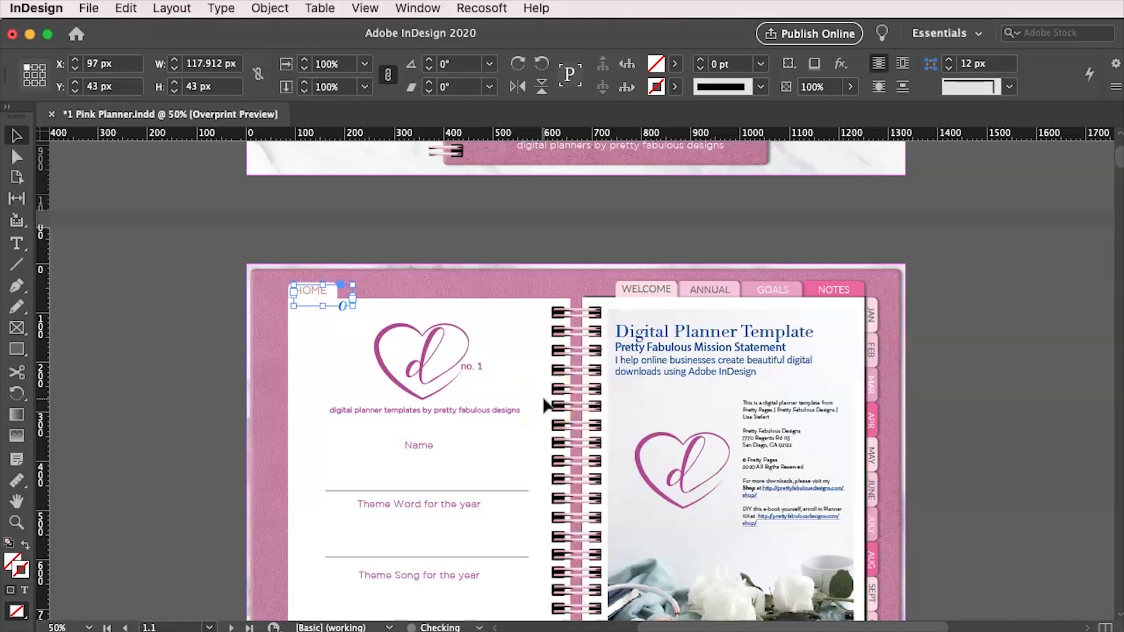
click(389, 326)
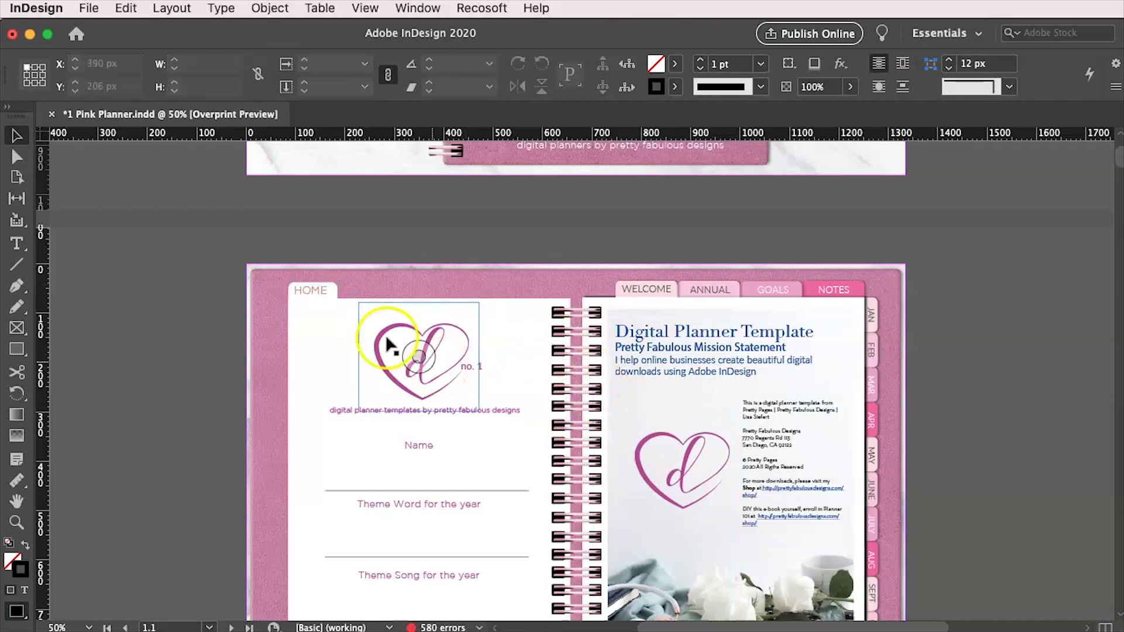
click(322, 298)
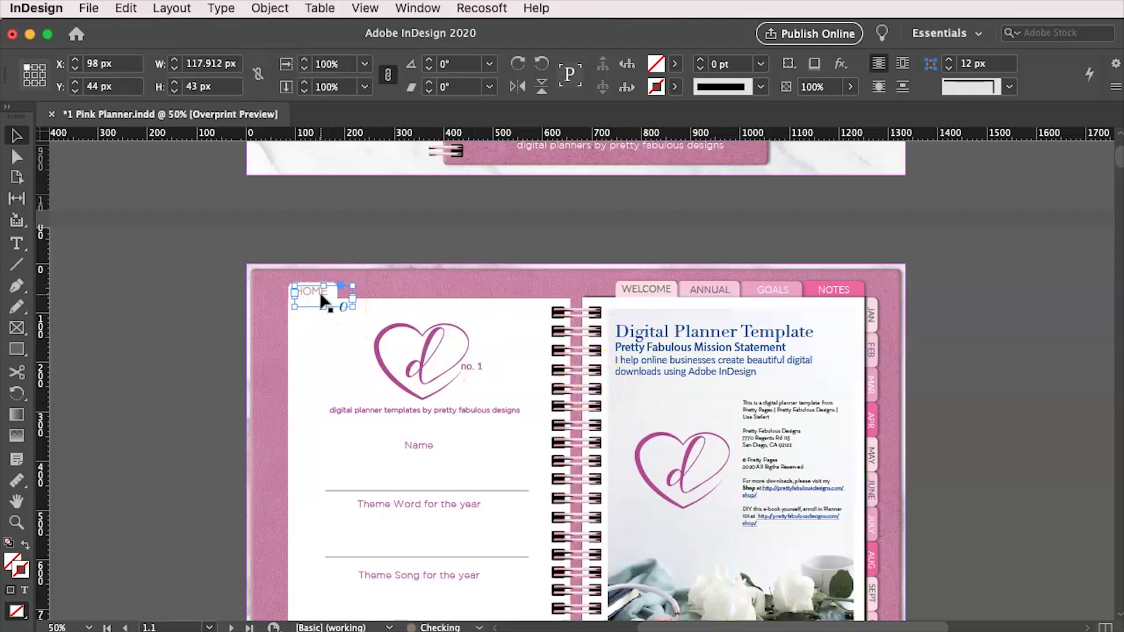
click(324, 299)
click(427, 285)
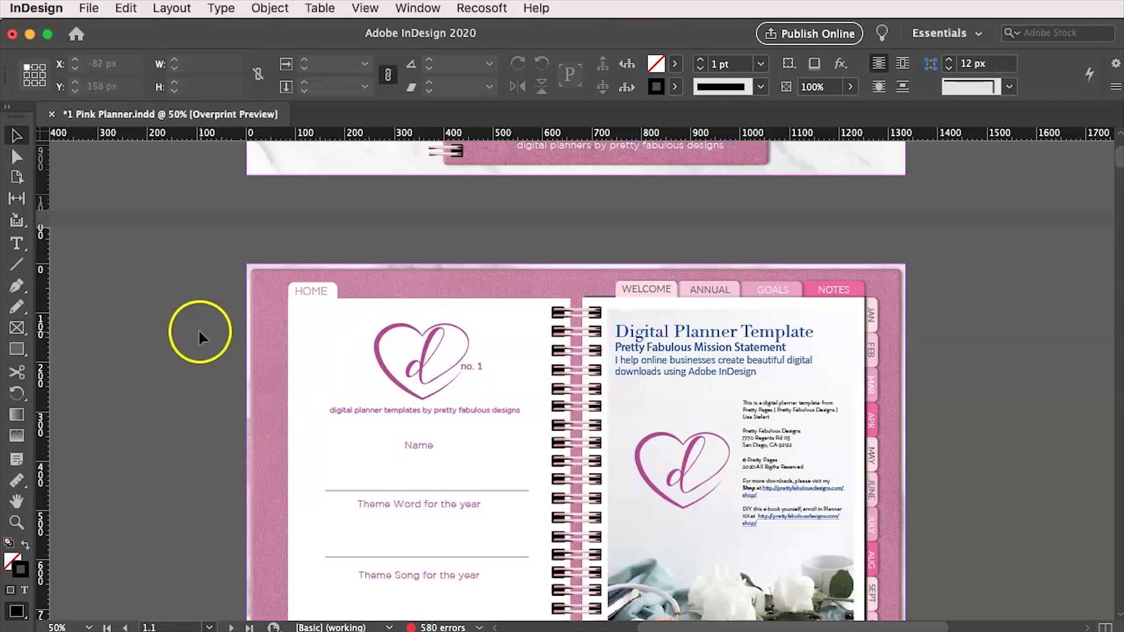
Select the HOME text frame and fit it to its word
scroll(457, 302, up, 10)
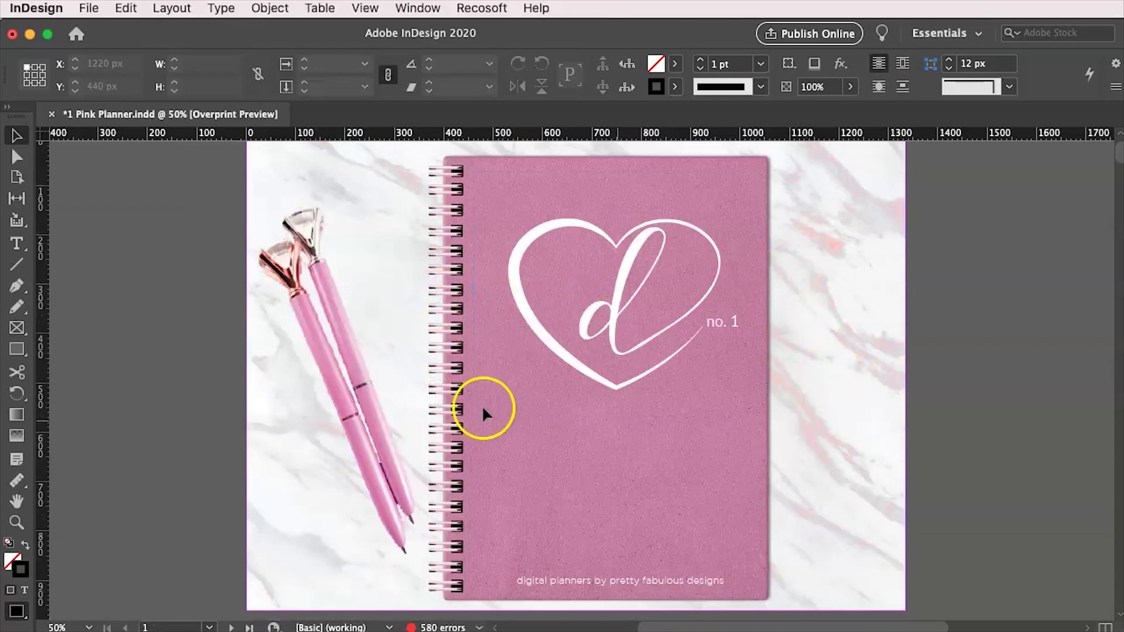
scroll(368, 439, down, 10)
scroll(361, 446, up, 2)
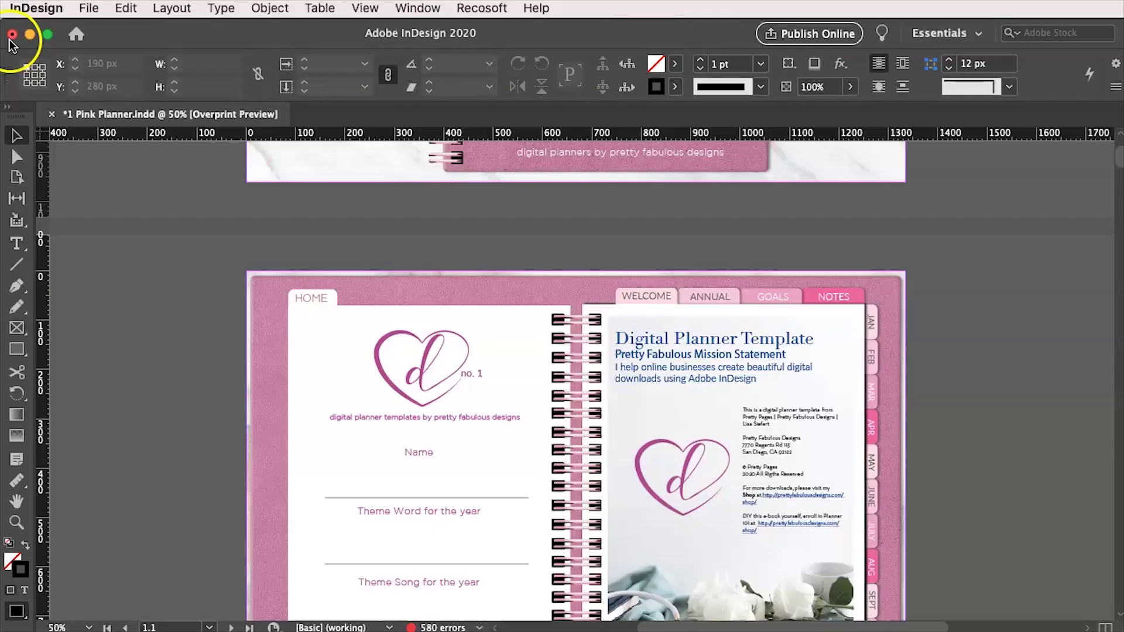
click(19, 139)
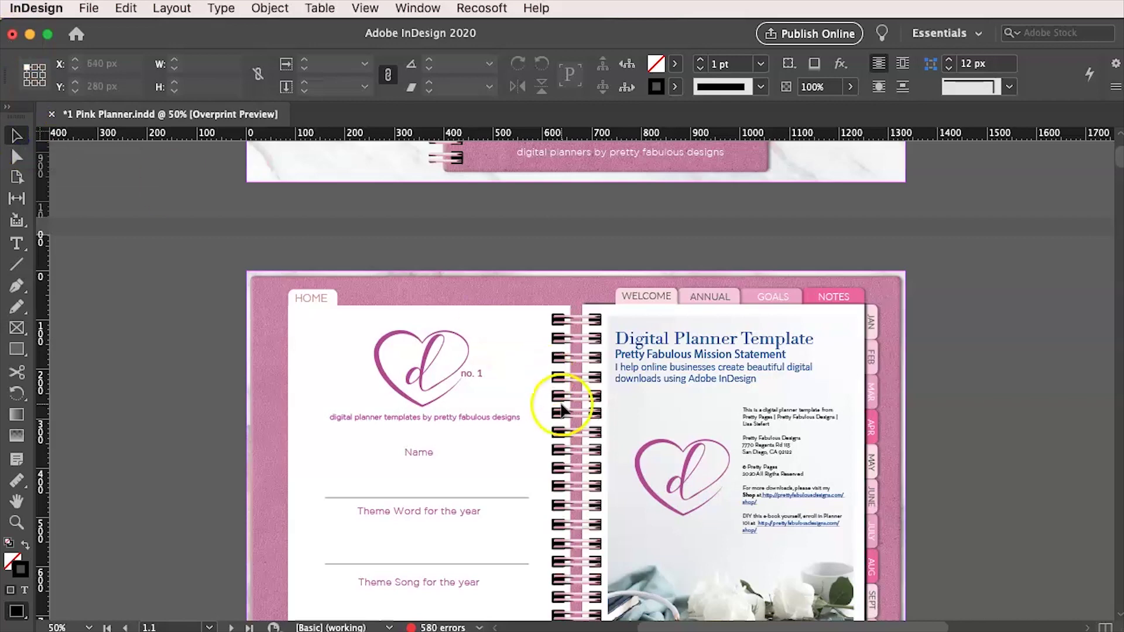
click(335, 300)
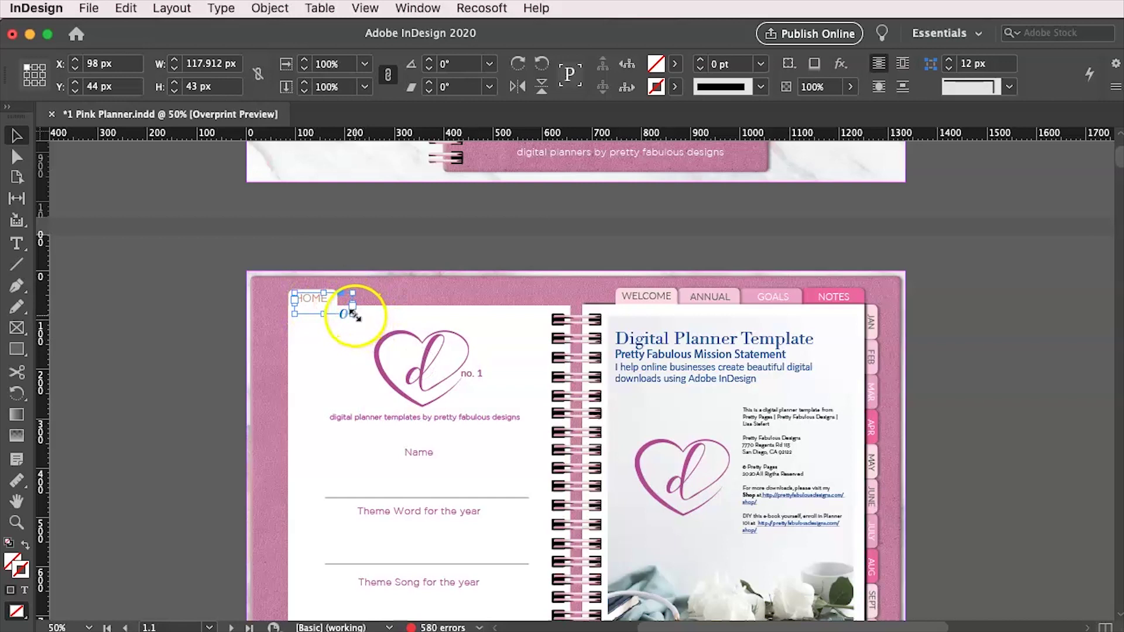
double_click(353, 315)
Select the white tab frame behind HOME and bring up its context menu
click(264, 308)
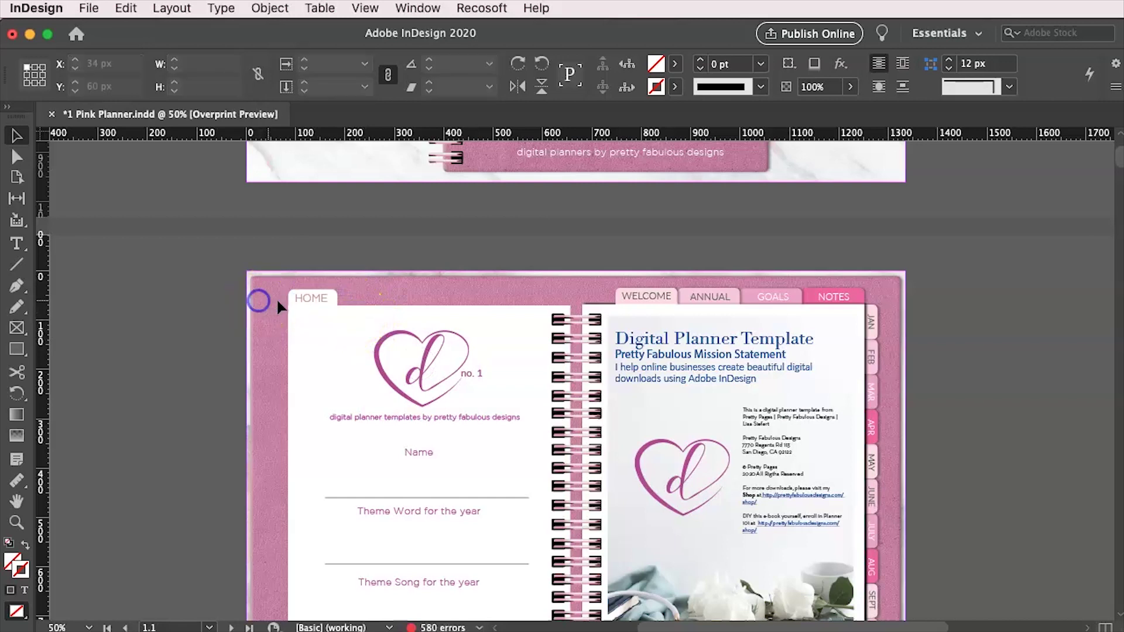
click(334, 299)
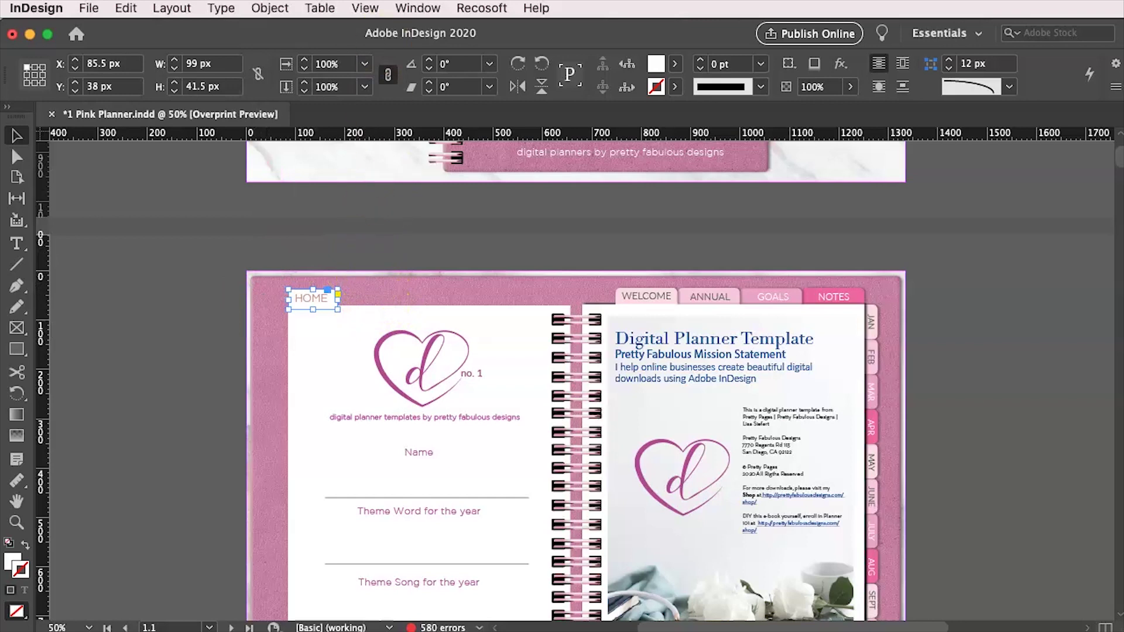
right_click(326, 309)
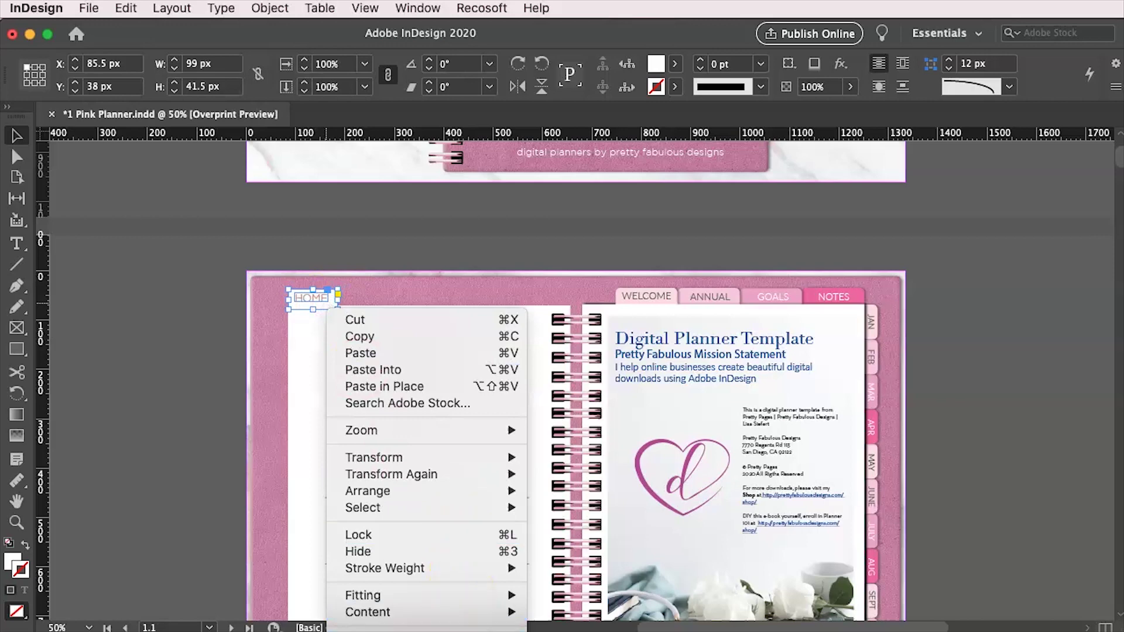
Dismiss the context menu and bring it up again on the HOME tab frame
click(519, 240)
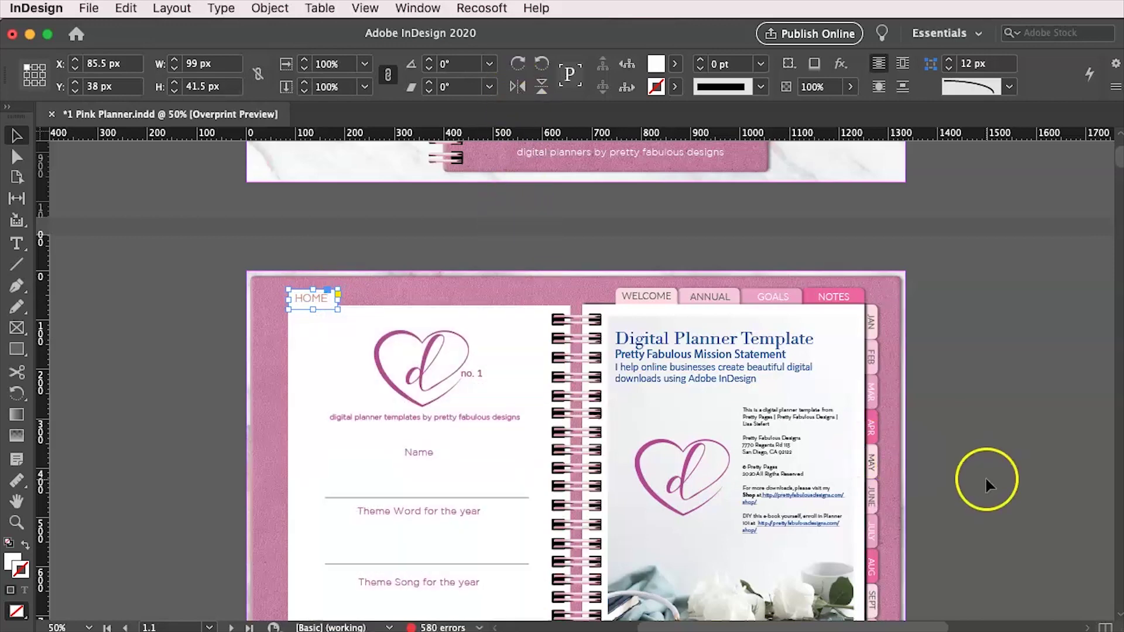
scroll(860, 422, down, 5)
scroll(860, 421, up, 4)
scroll(859, 421, down, 1)
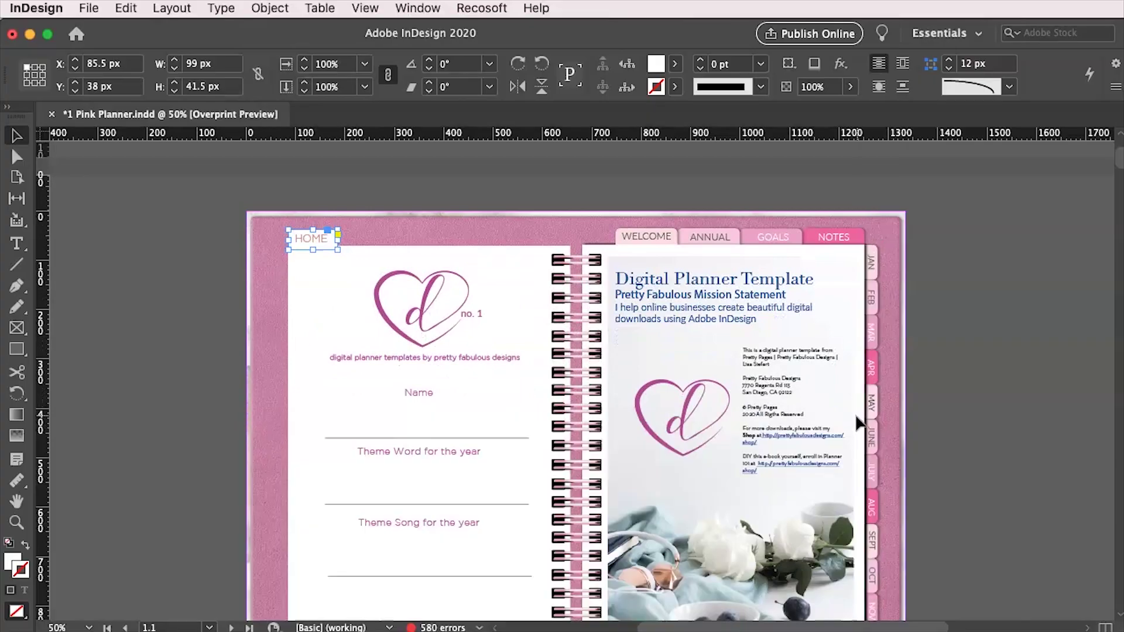
scroll(858, 421, down, 3)
click(265, 196)
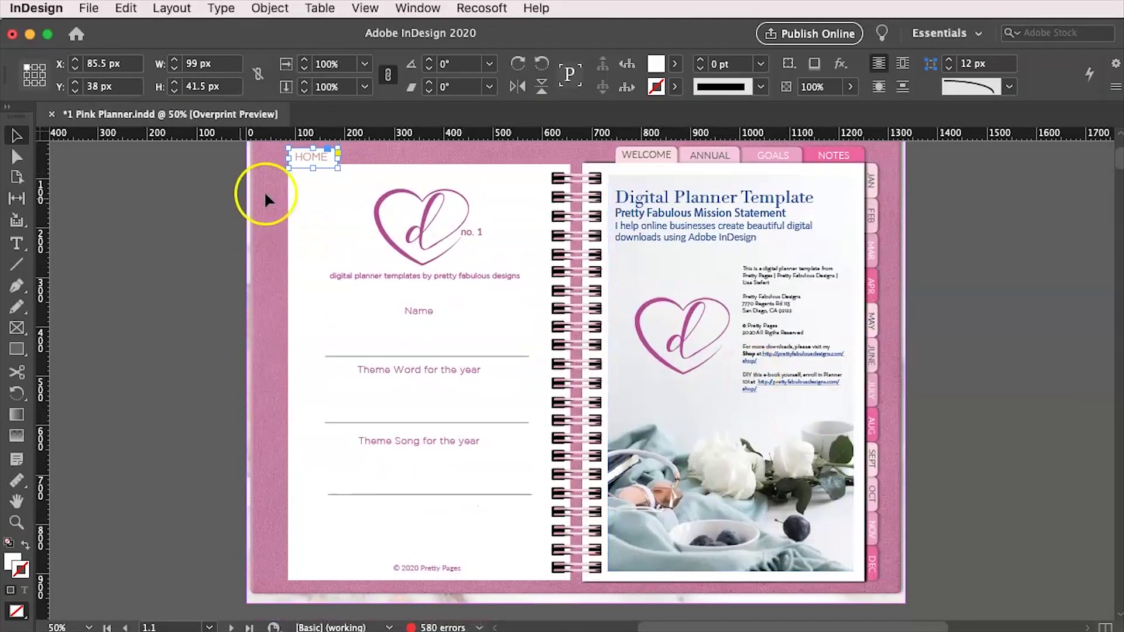
right_click(330, 158)
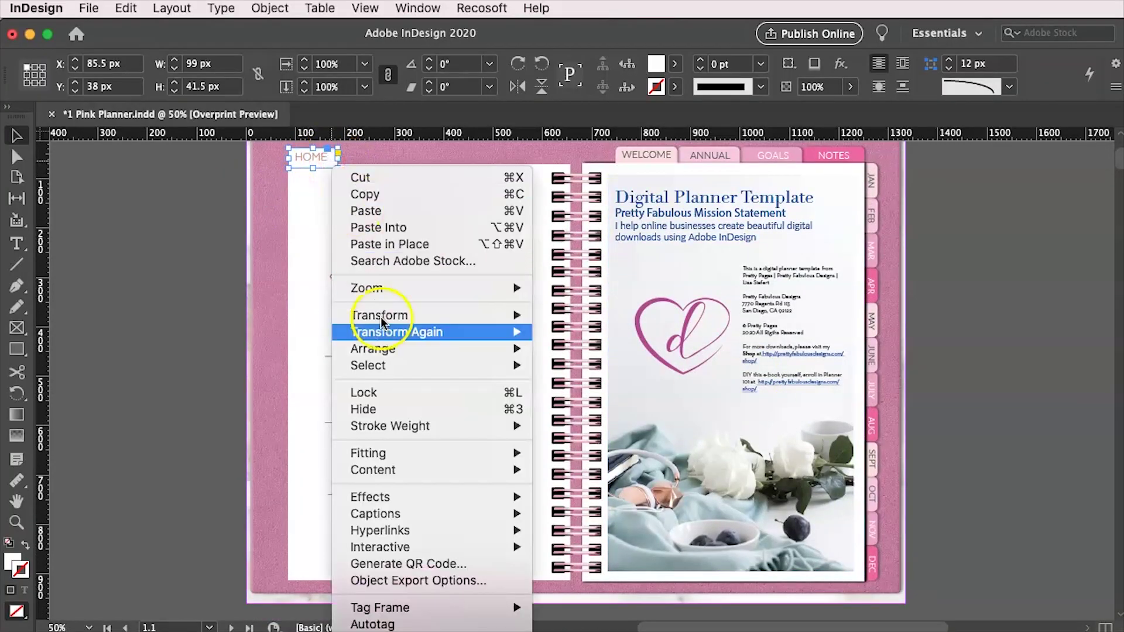
Create a new hyperlink on the HOME tab that links to Page 1
mouse_move(427, 530)
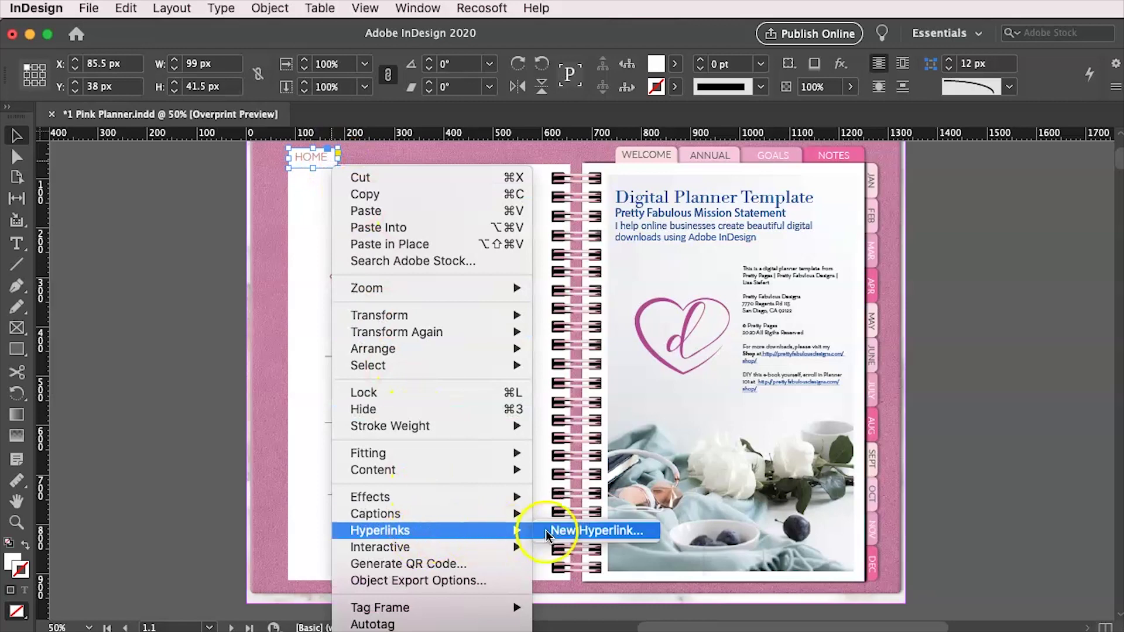
click(612, 532)
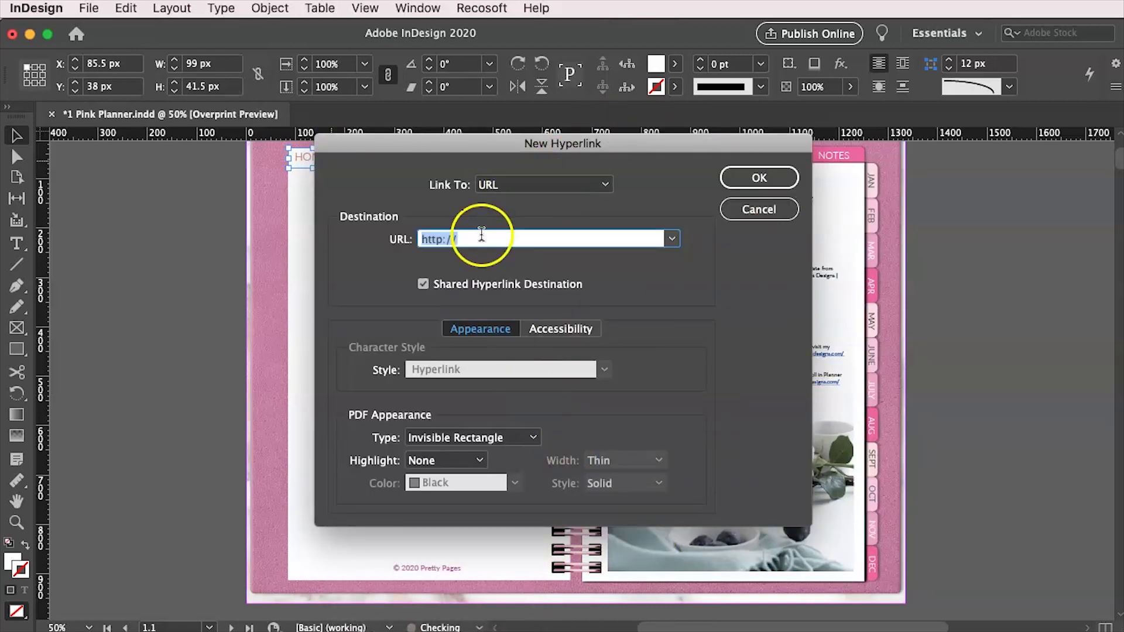
click(573, 191)
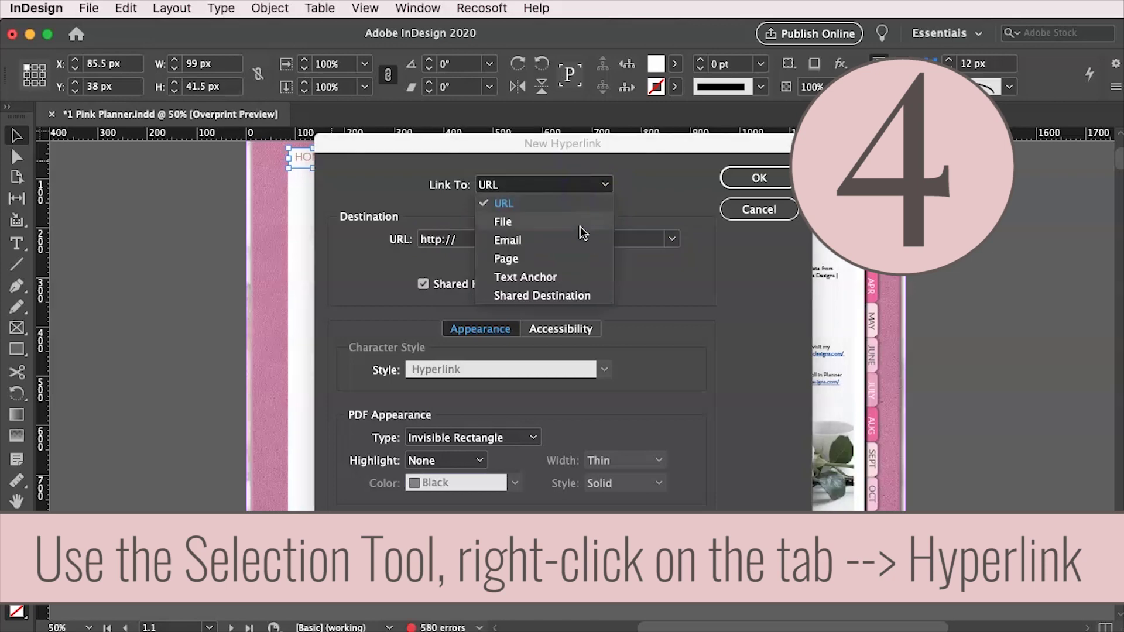
click(578, 260)
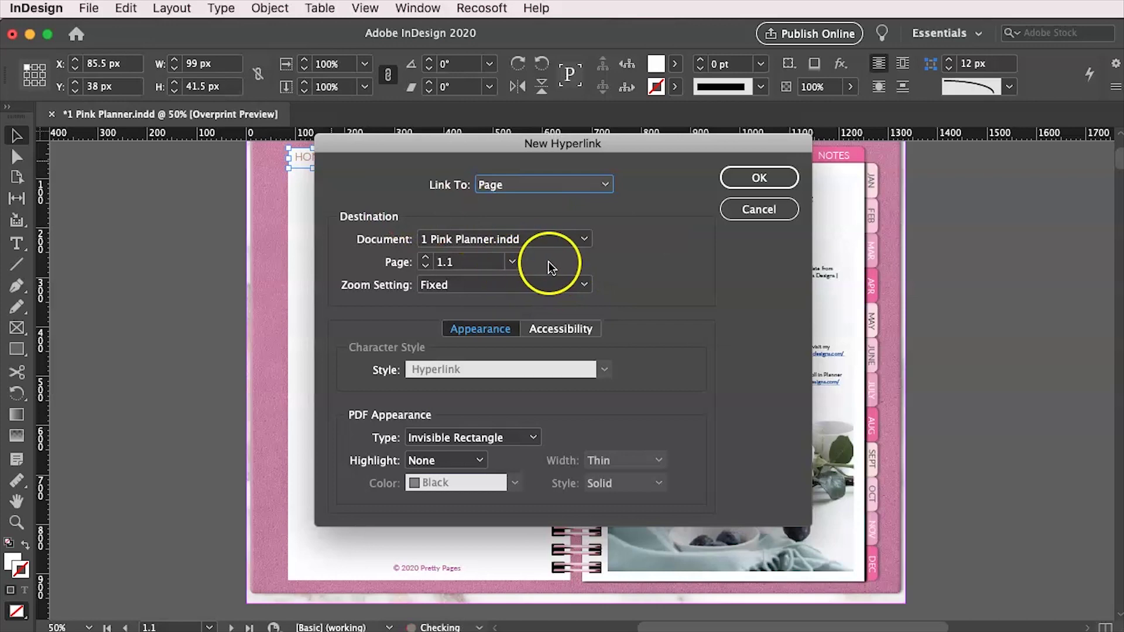
click(511, 261)
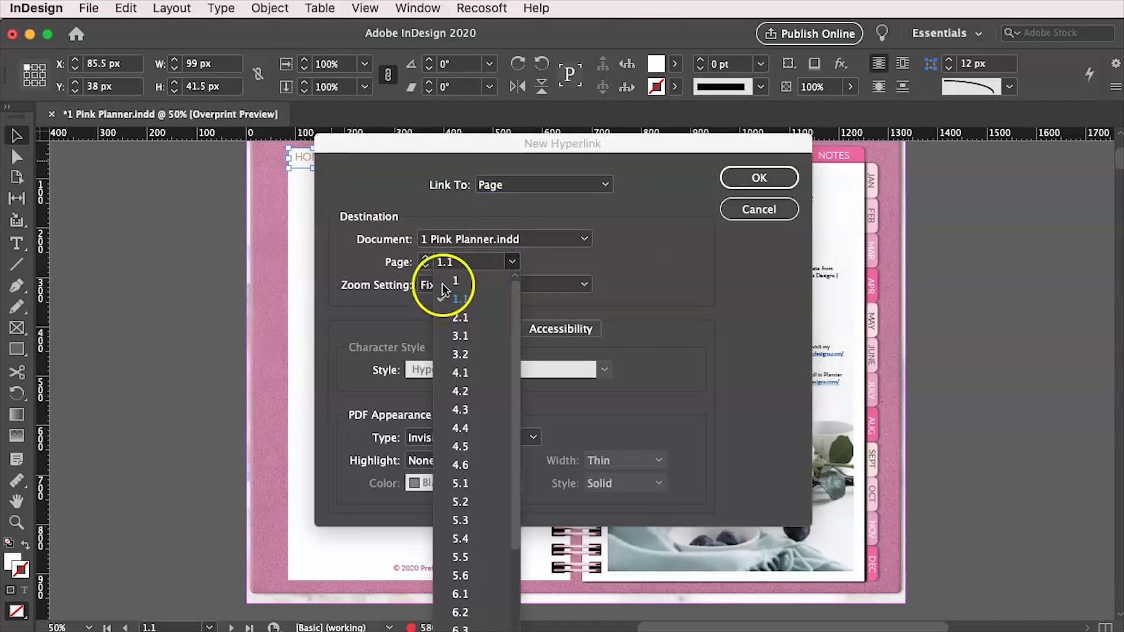
click(457, 282)
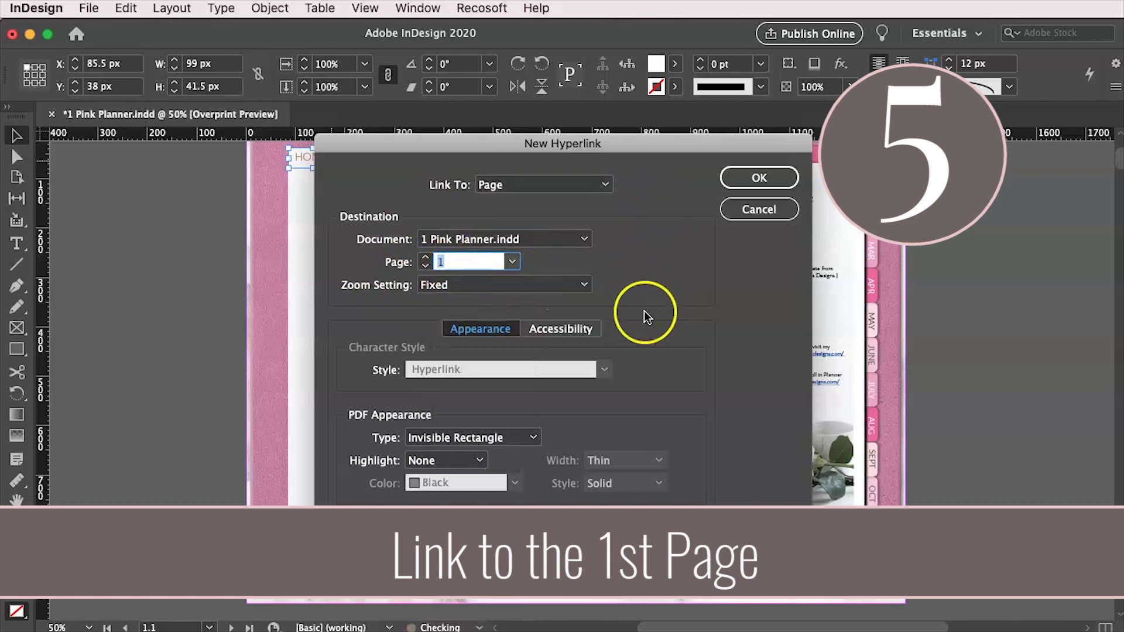
click(758, 177)
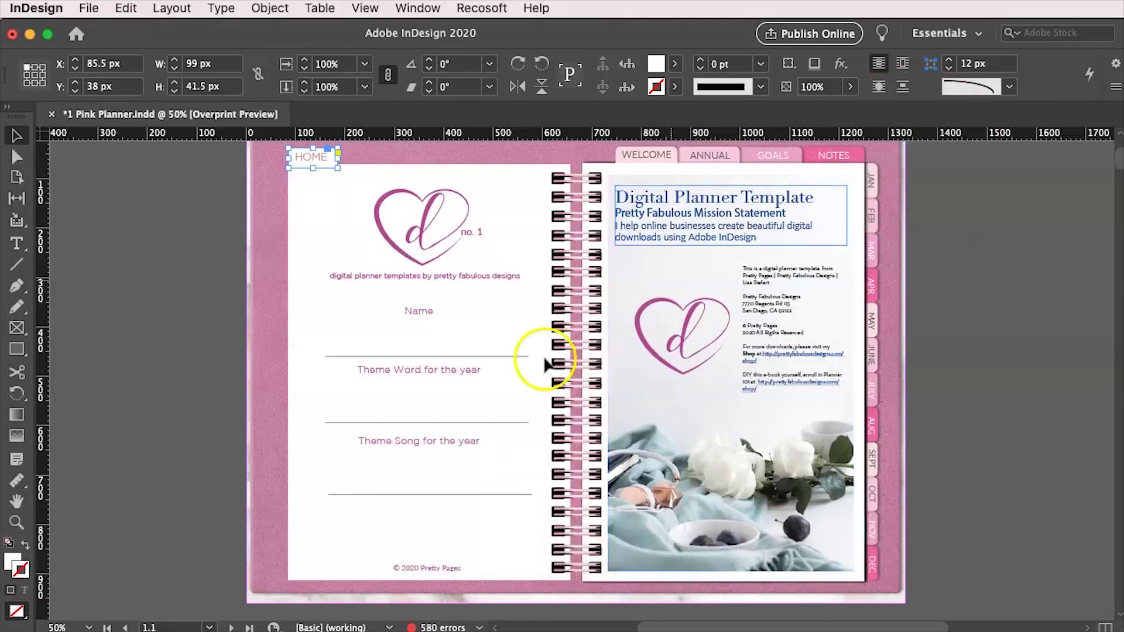
Select the HOME tab frame on the welcome spread
scroll(473, 284, up, 3)
scroll(381, 313, up, 5)
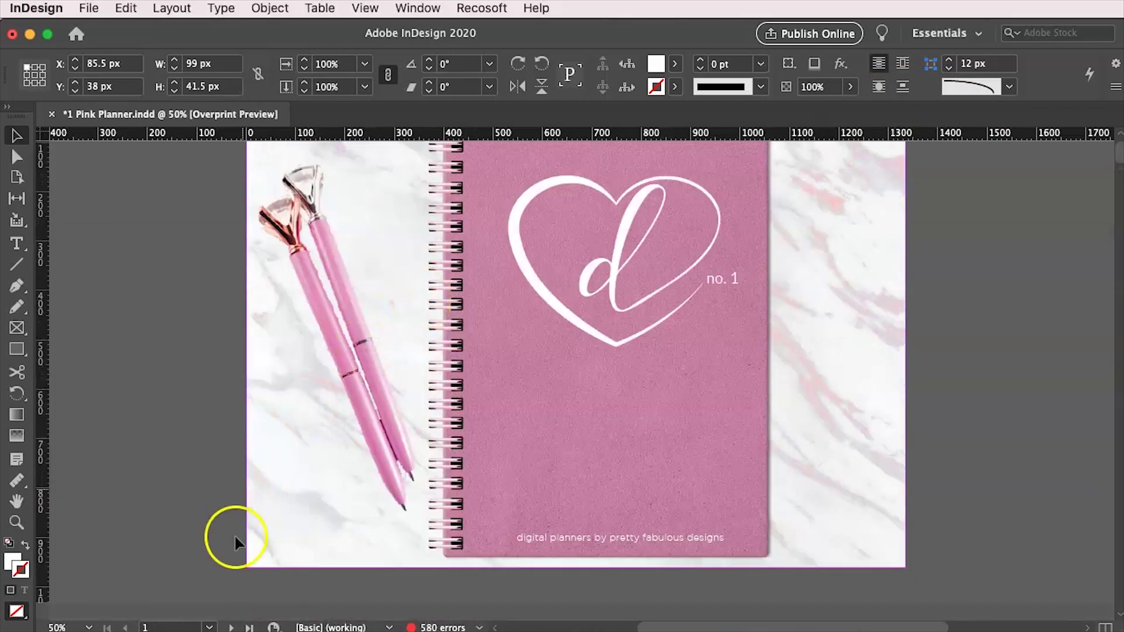
scroll(352, 540, down, 1)
scroll(352, 540, down, 4)
click(313, 402)
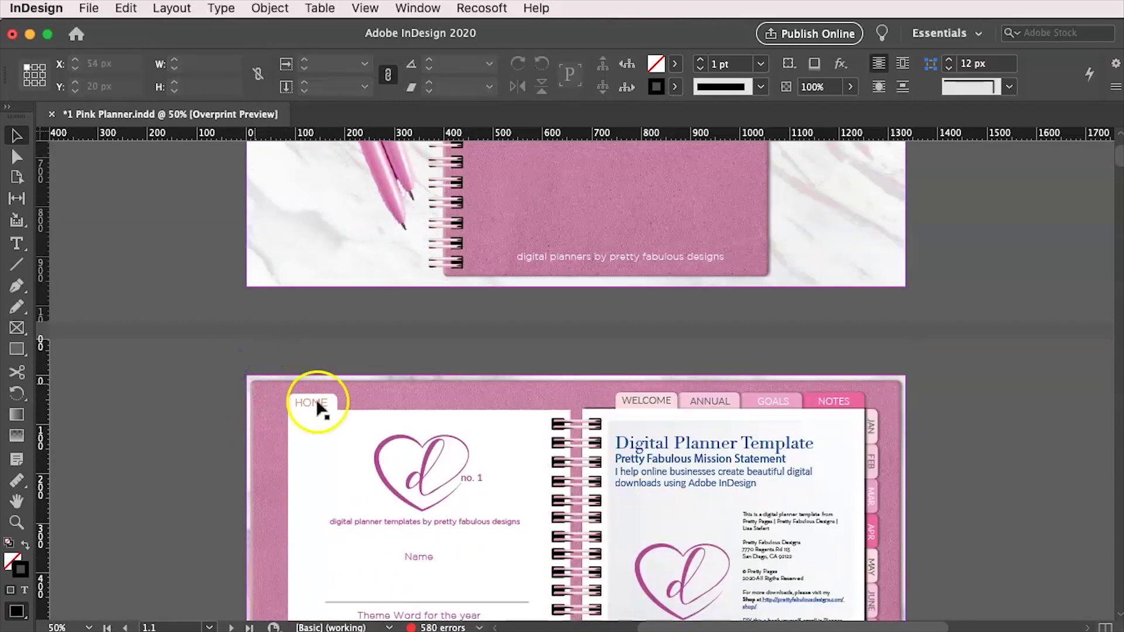
scroll(579, 323, up, 5)
scroll(429, 161, down, 2)
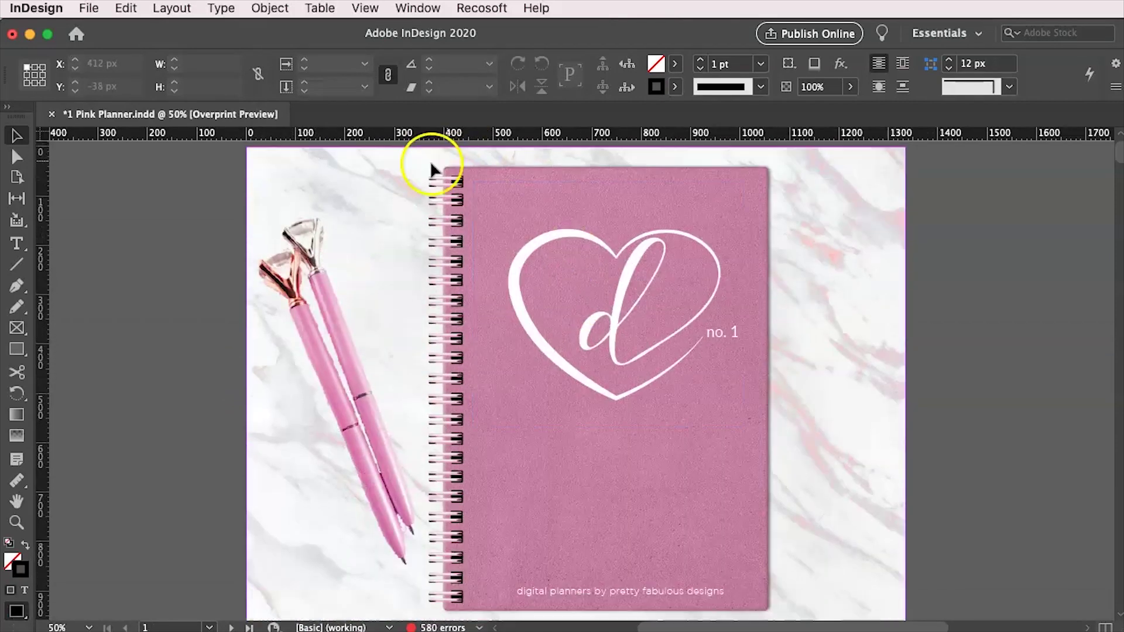
scroll(62, 398, down, 4)
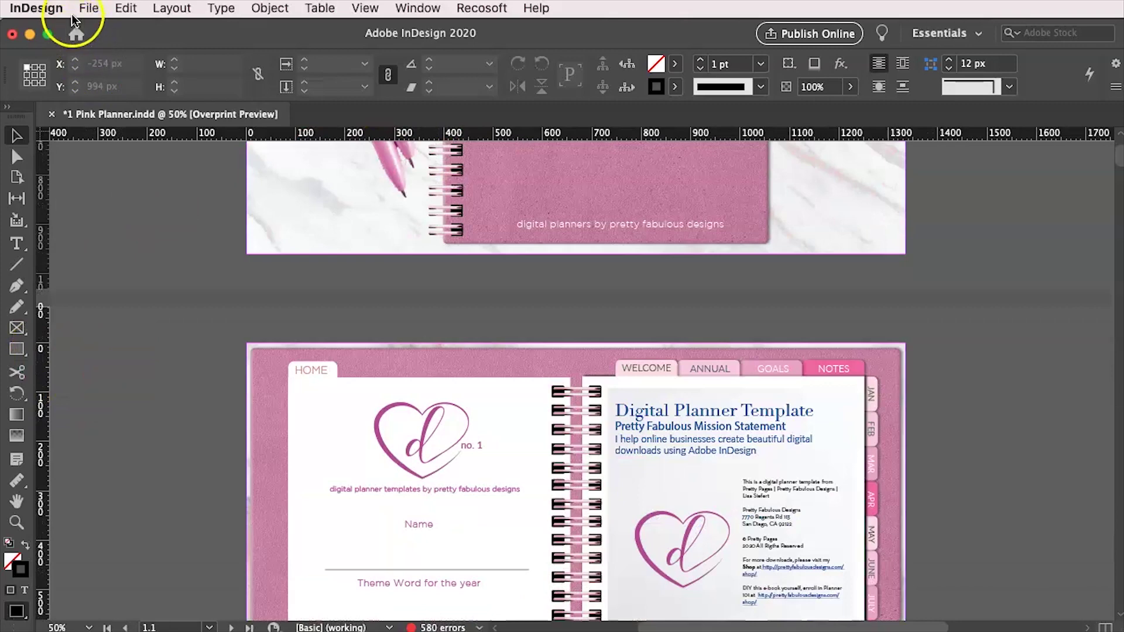
Export all pages as Adobe PDF (Interactive) to the Desktop as '1 Pink Planner Tab Tutorials.pdf'
click(87, 8)
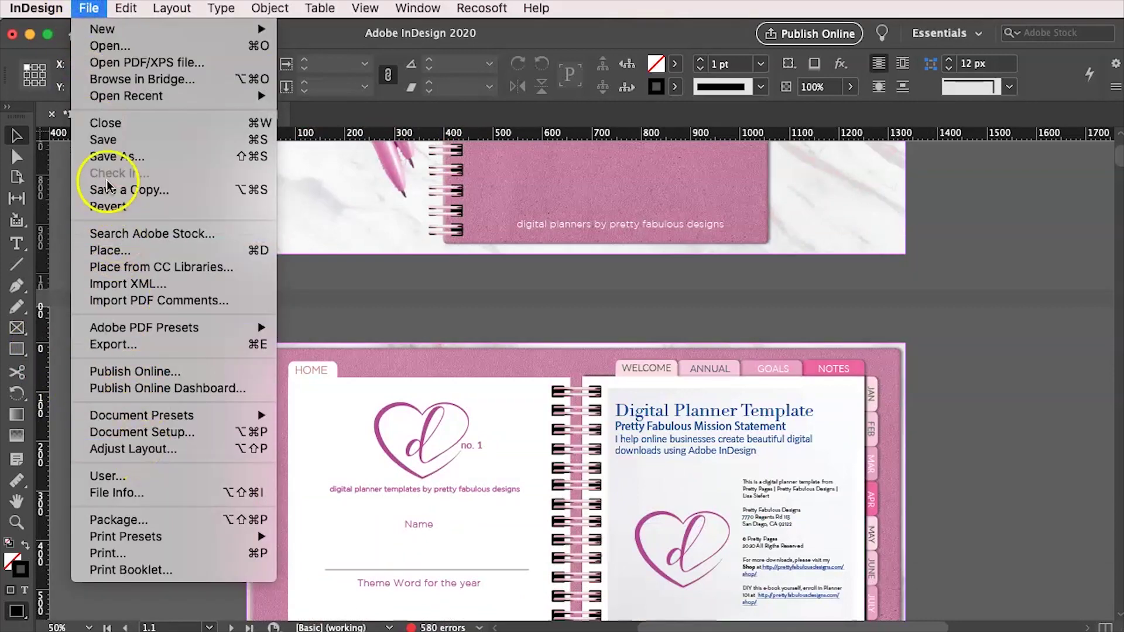
click(147, 345)
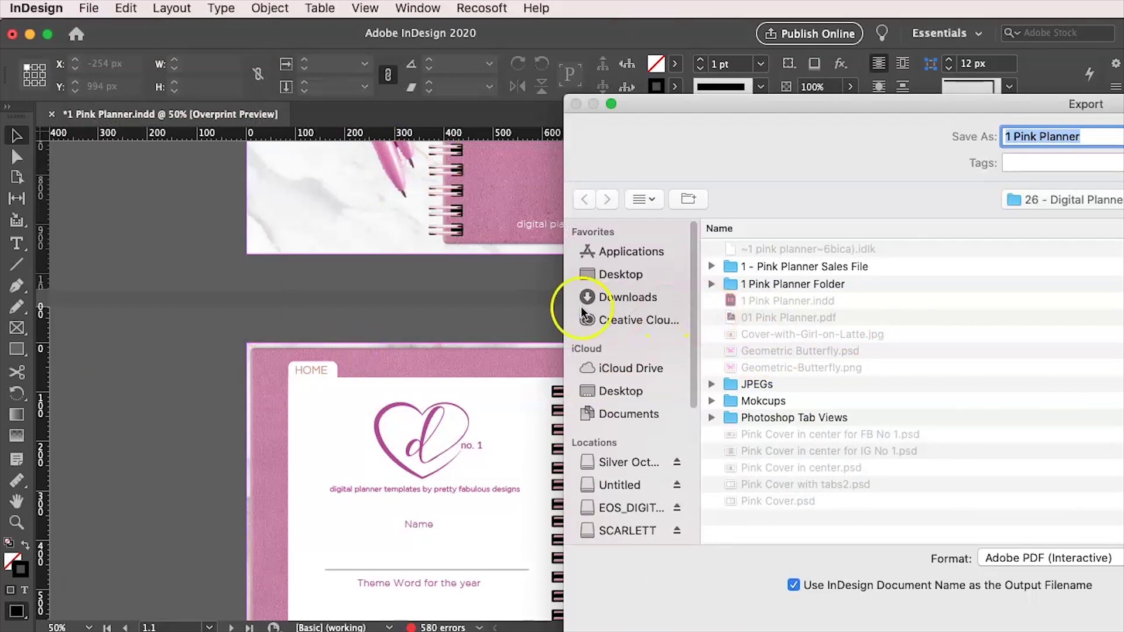
click(623, 275)
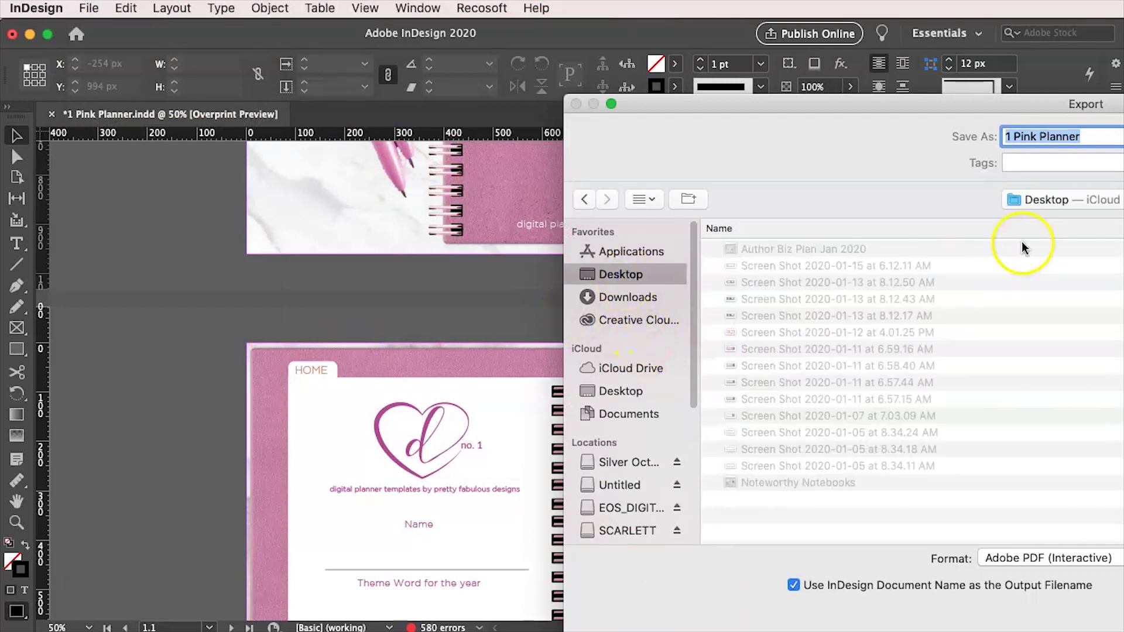
click(1092, 138)
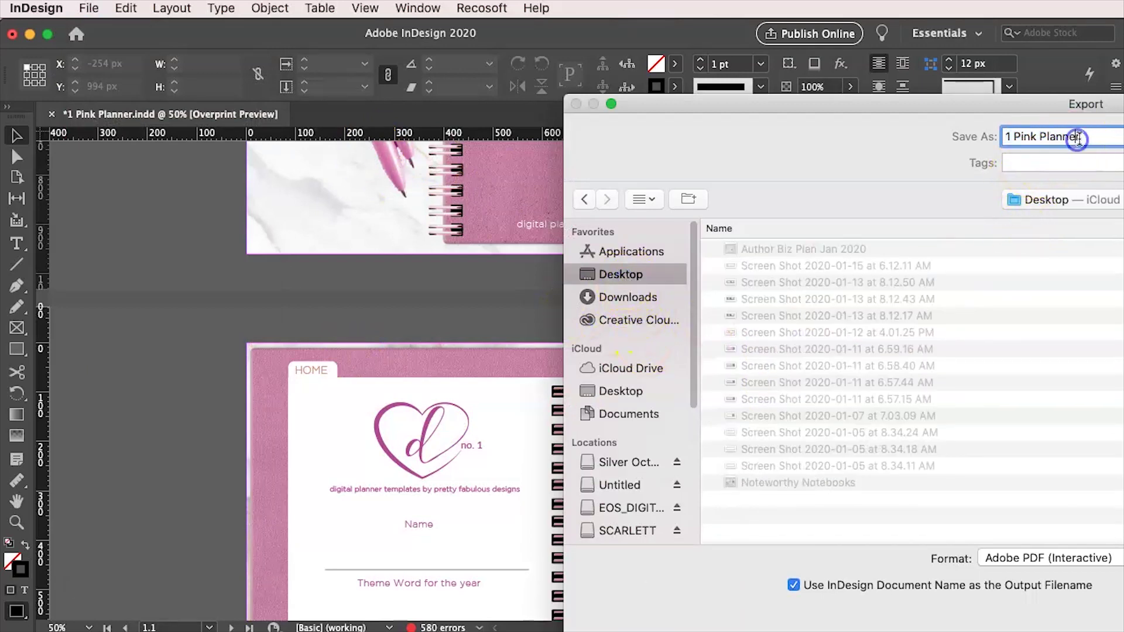
text(Tab Tut)
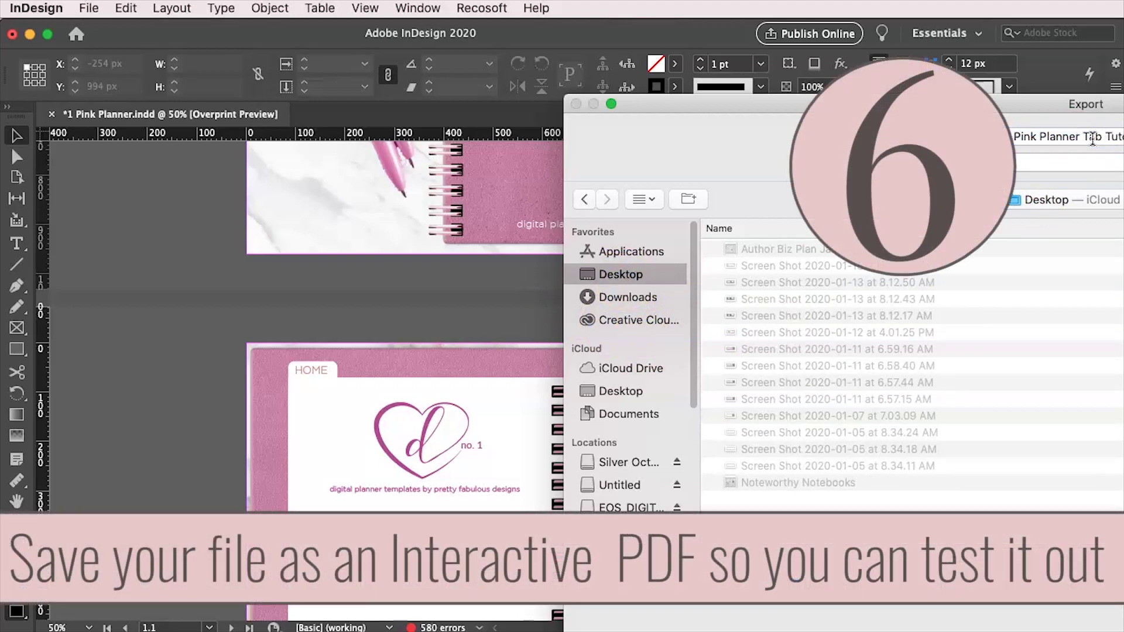
key(Return)
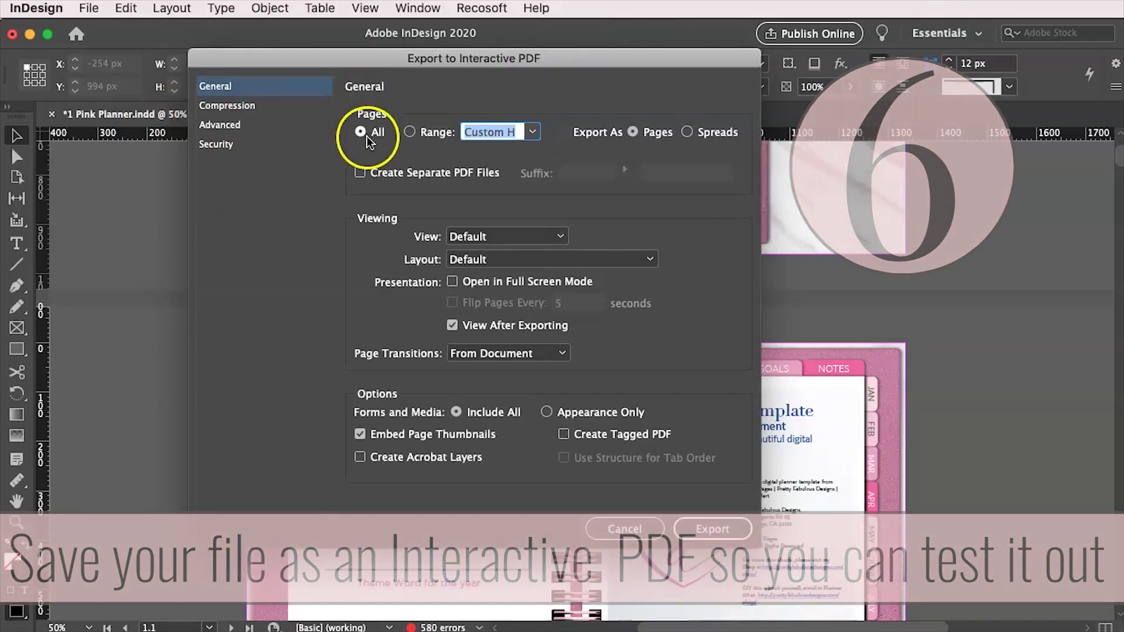
click(710, 528)
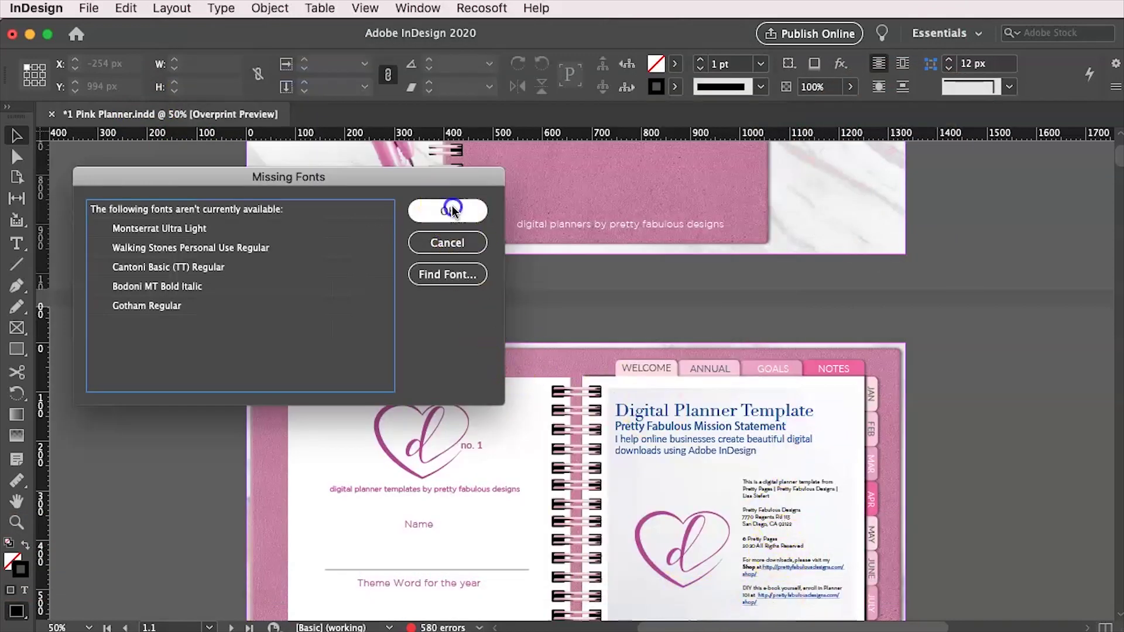
click(452, 210)
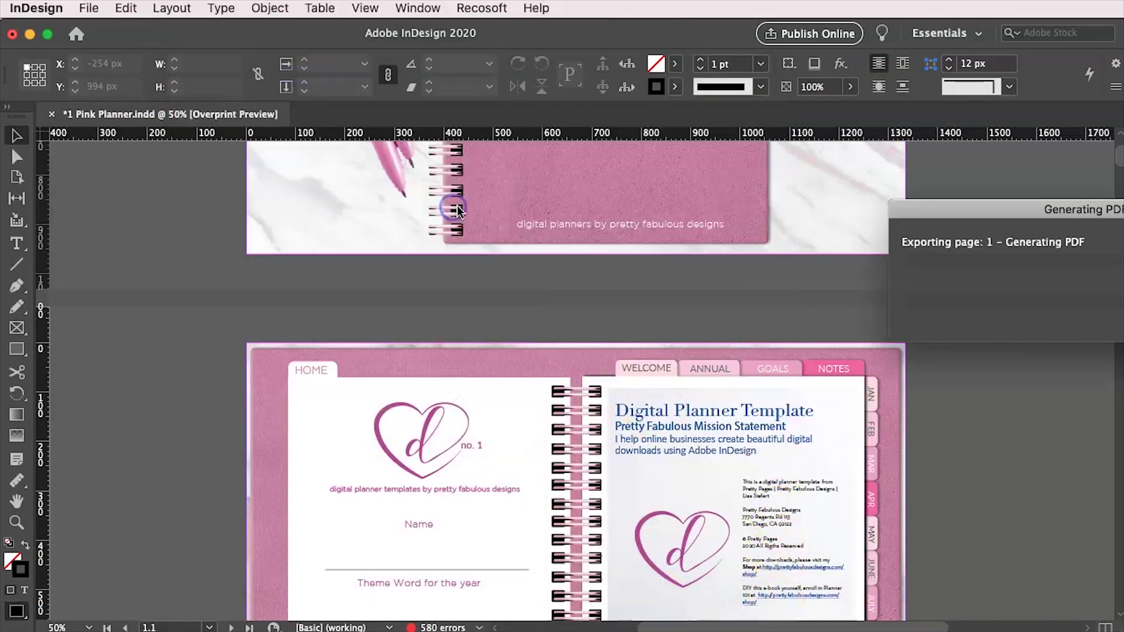
Move the export progress window into view and resize the Acrobat viewer so the page refits
drag(1091, 209, 544, 159)
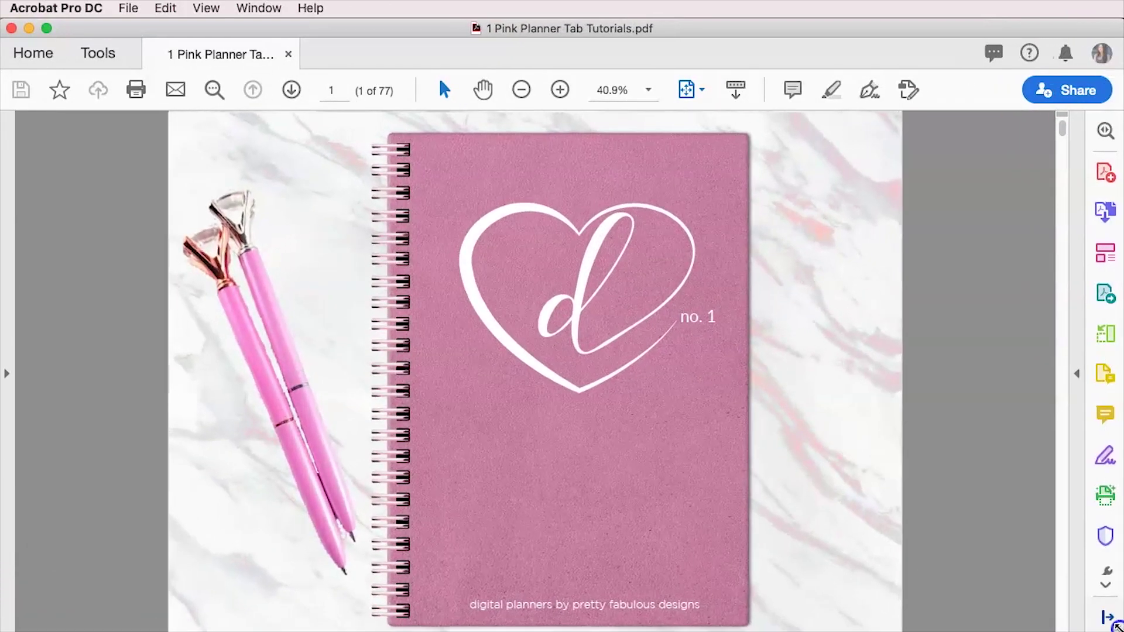
drag(1115, 625, 1116, 620)
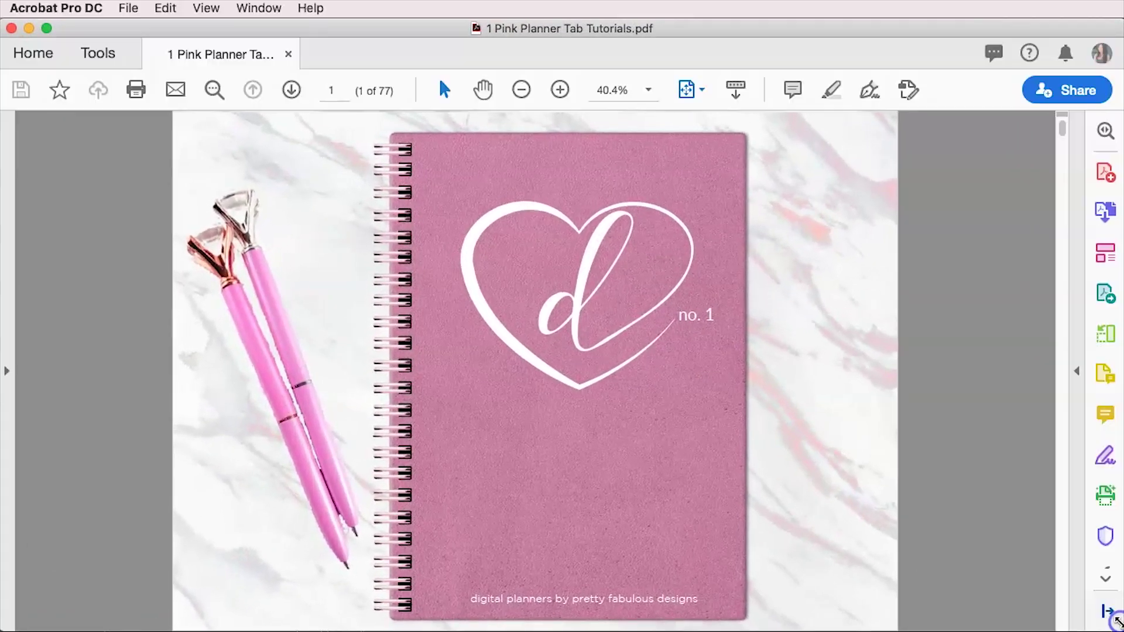
scroll(920, 485, down, 5)
scroll(883, 454, up, 4)
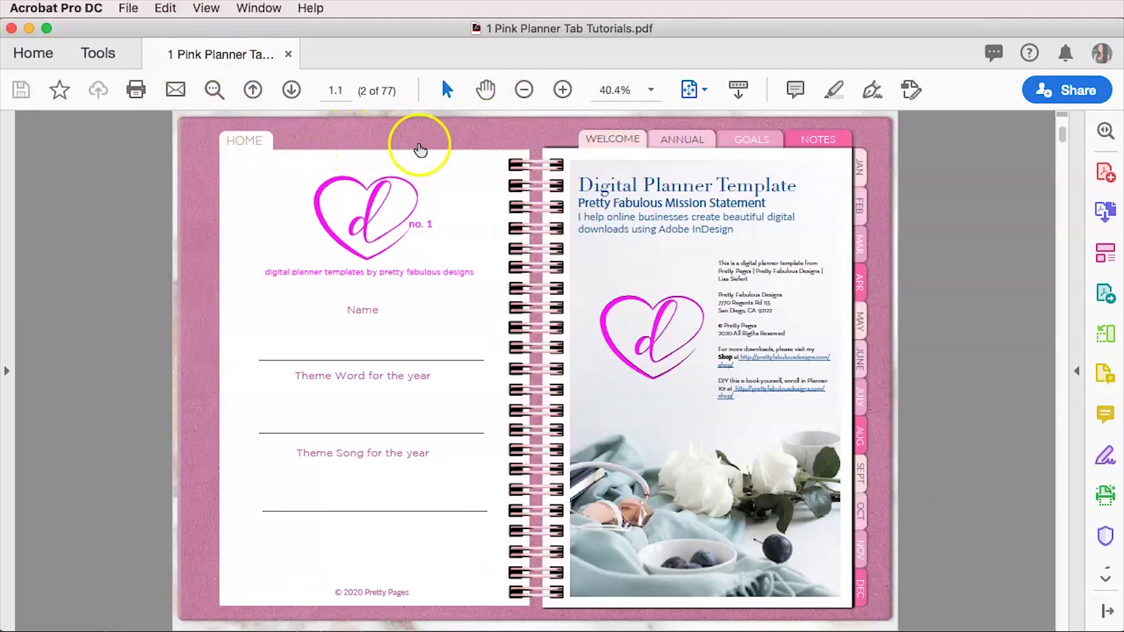
Test the HOME tab on the welcome spread, confirming it jumps back to the cover page
click(486, 198)
scroll(339, 170, up, 10)
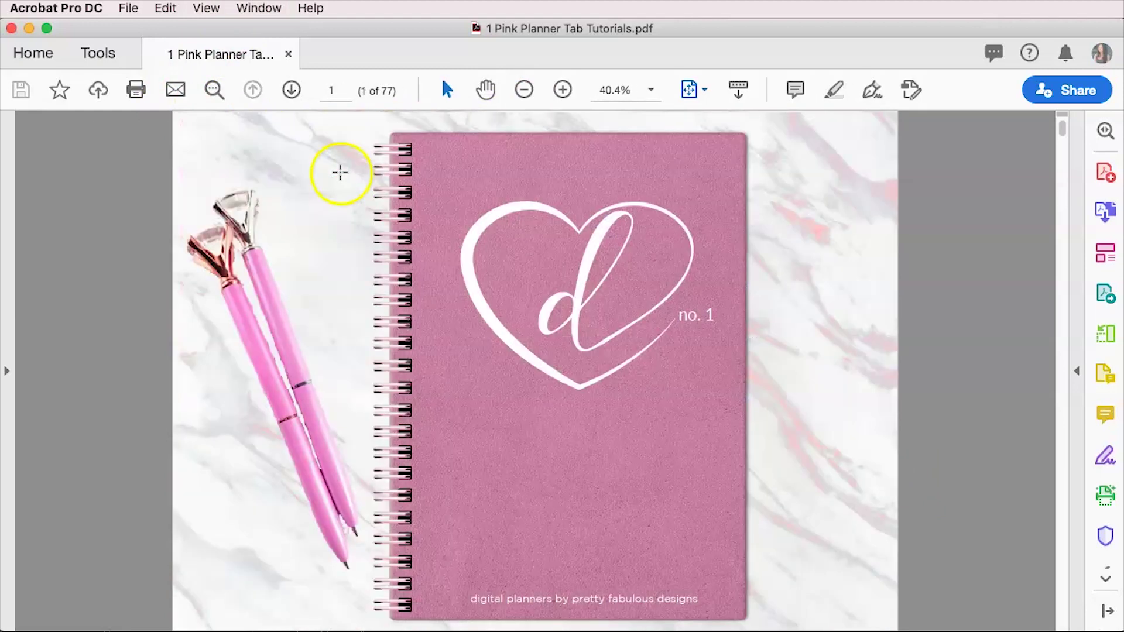
scroll(328, 175, down, 2)
scroll(312, 209, up, 2)
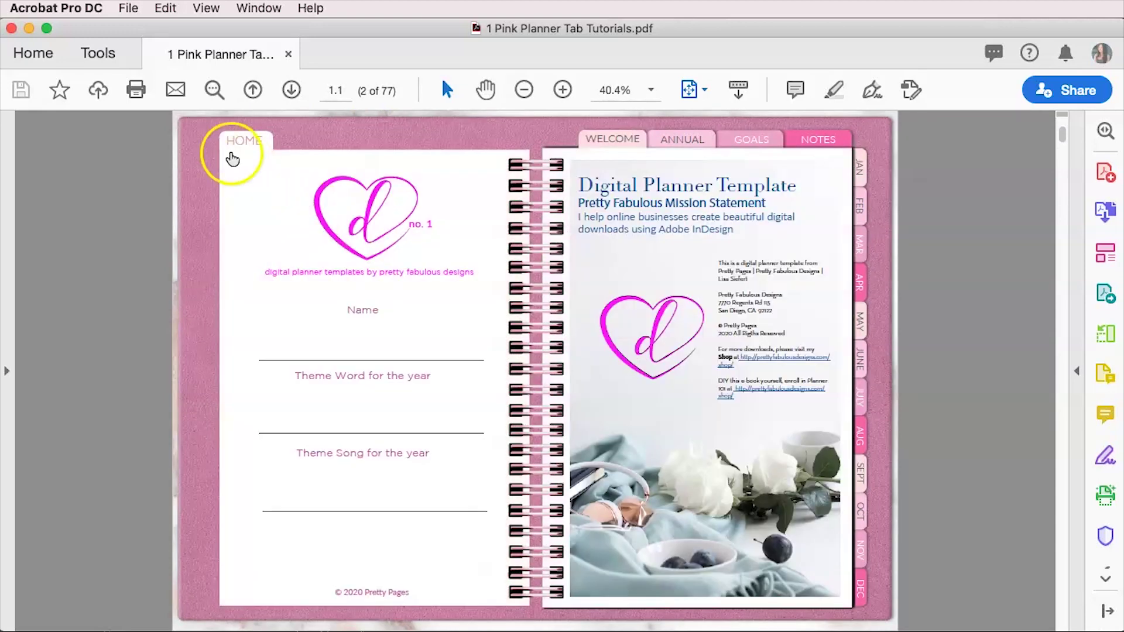
click(246, 140)
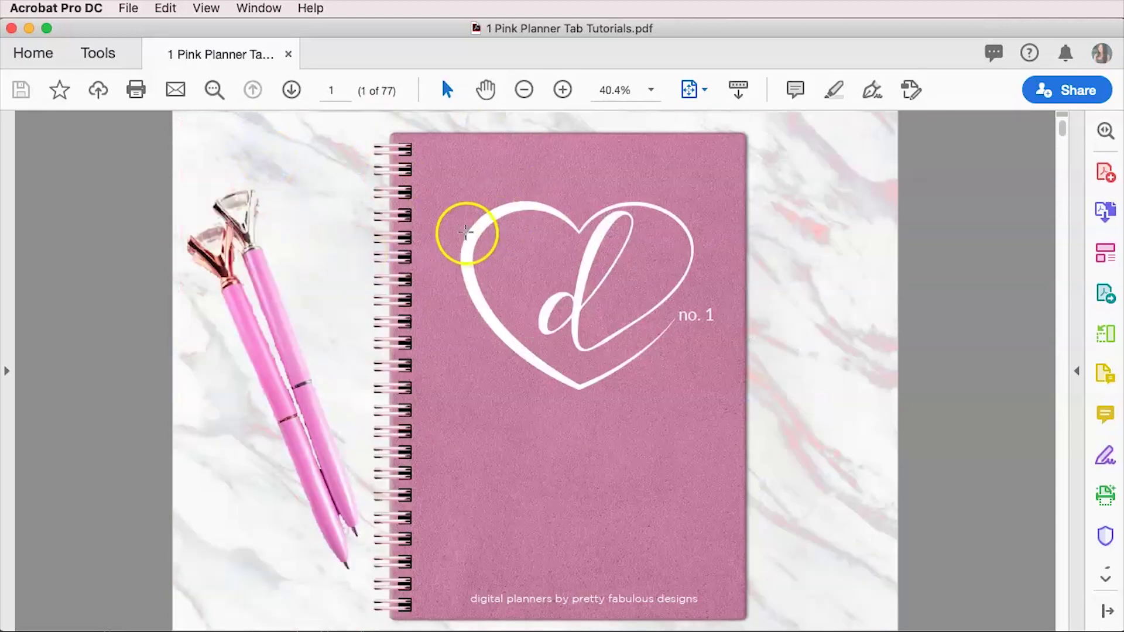
scroll(466, 234, down, 2)
scroll(466, 234, up, 1)
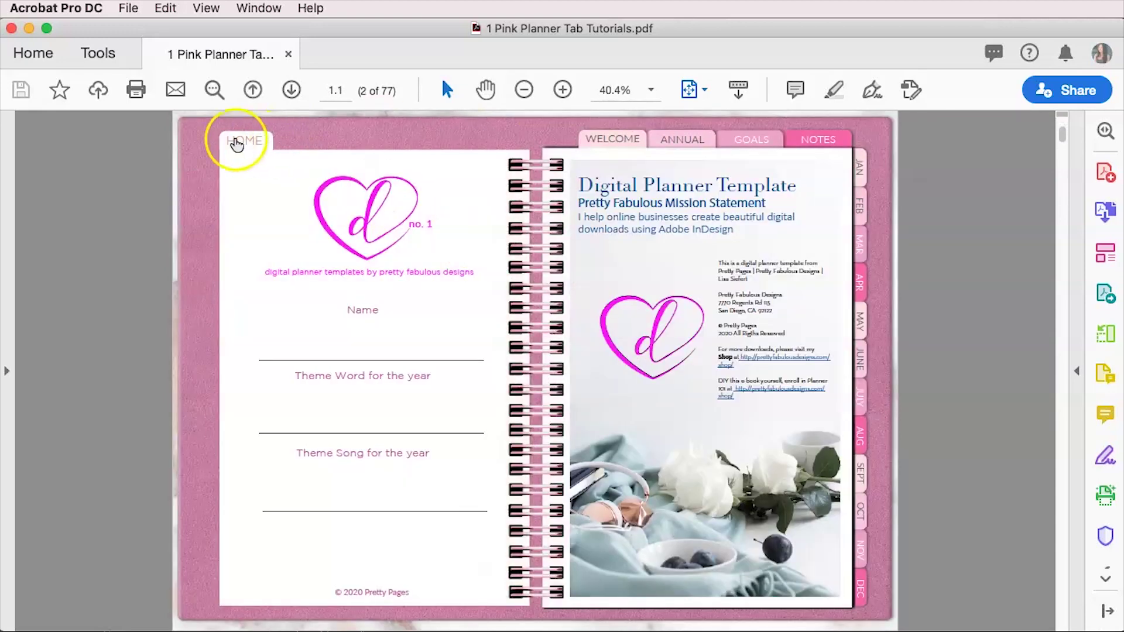
click(237, 144)
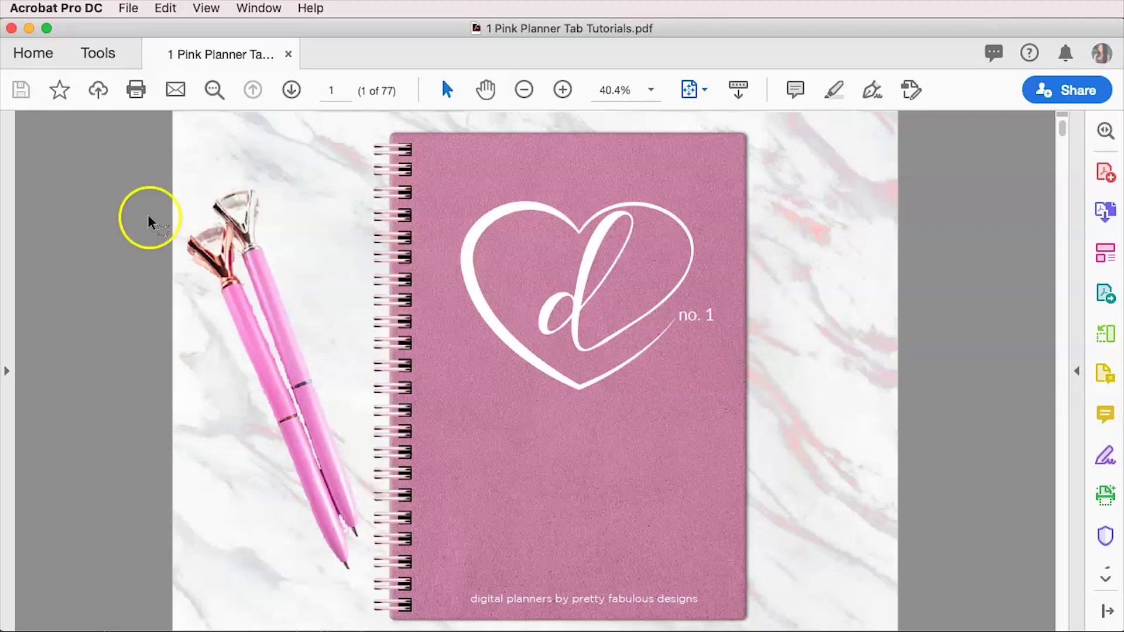
key(Right)
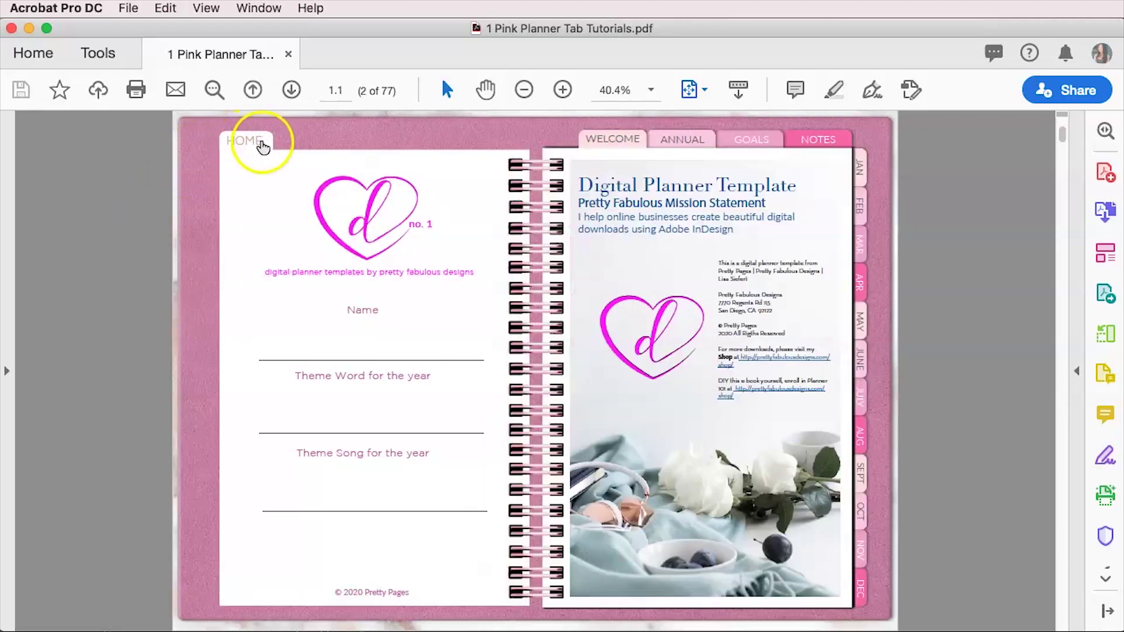
click(277, 147)
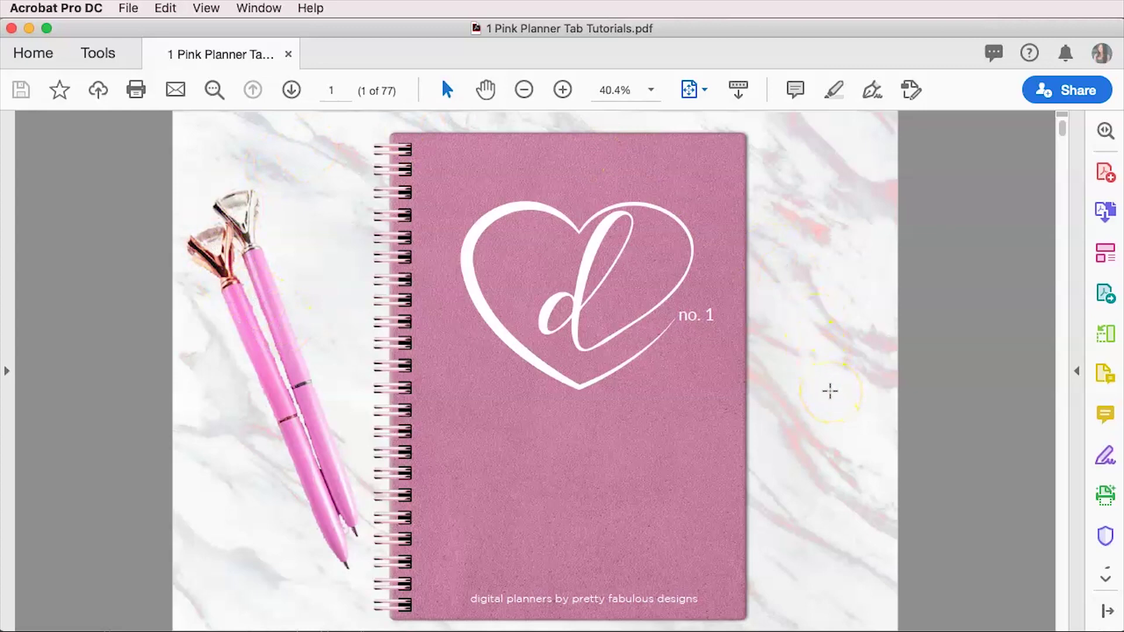
click(612, 364)
Page through the Home, annual, goals and notes spreads, return to the cover, then advance again
key(super+Left)
key(Right)
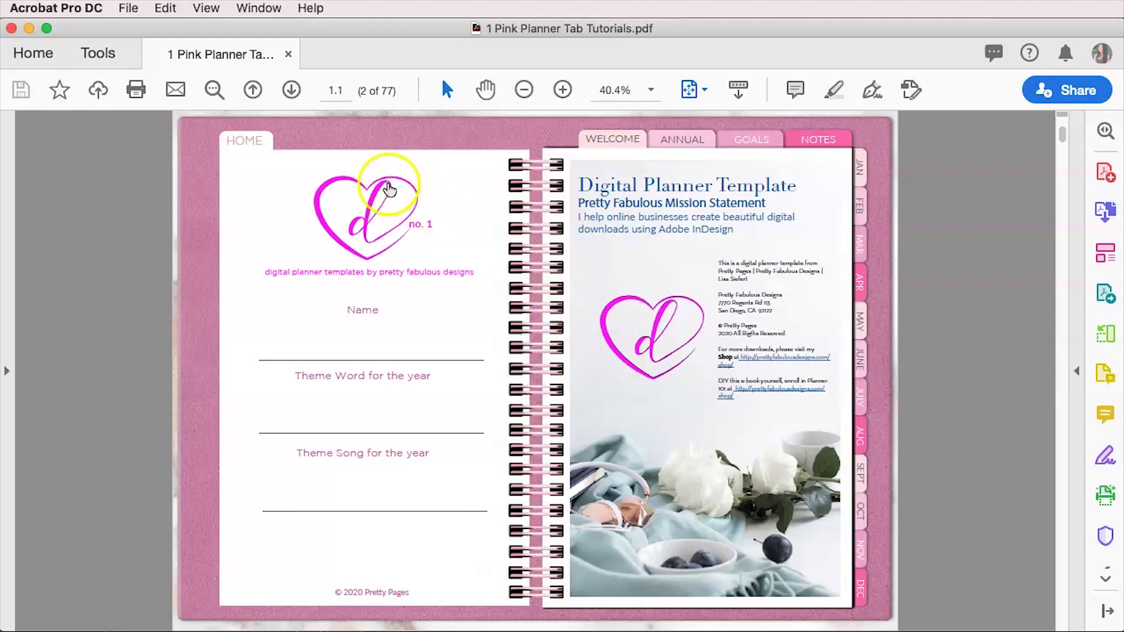
key(Right)
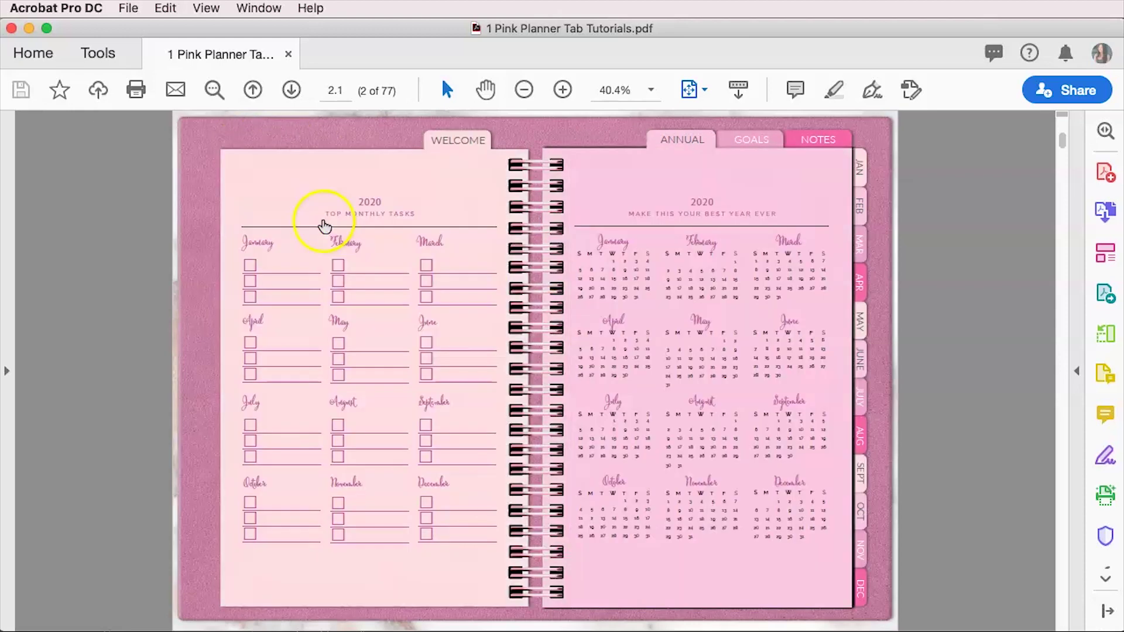
key(Right)
key(Right)
key(Right)
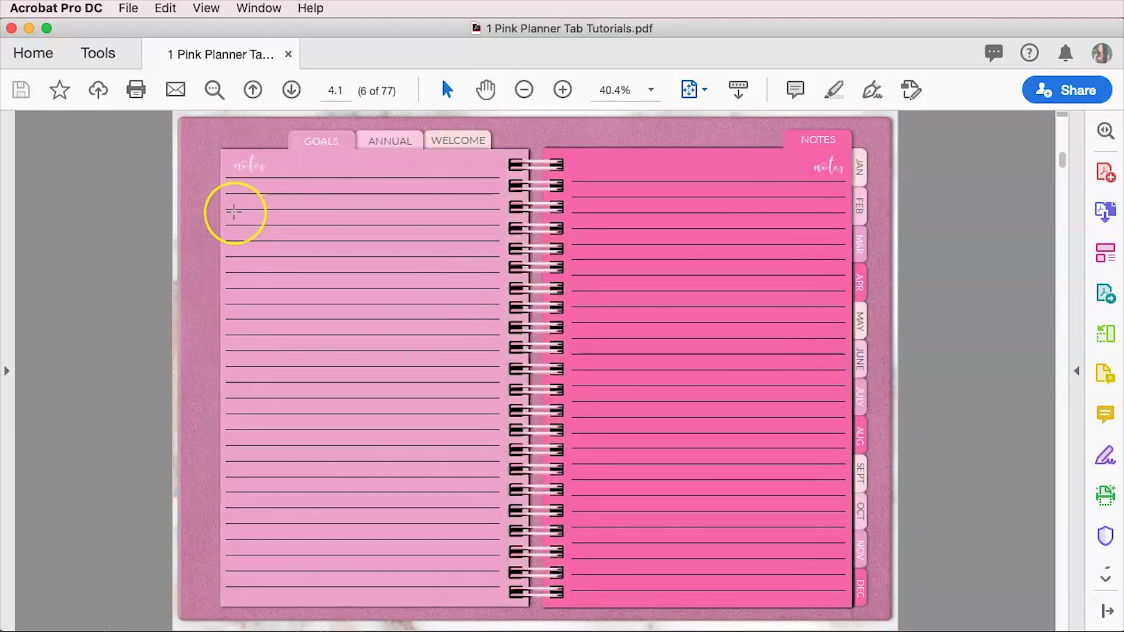
key(Right)
key(Home)
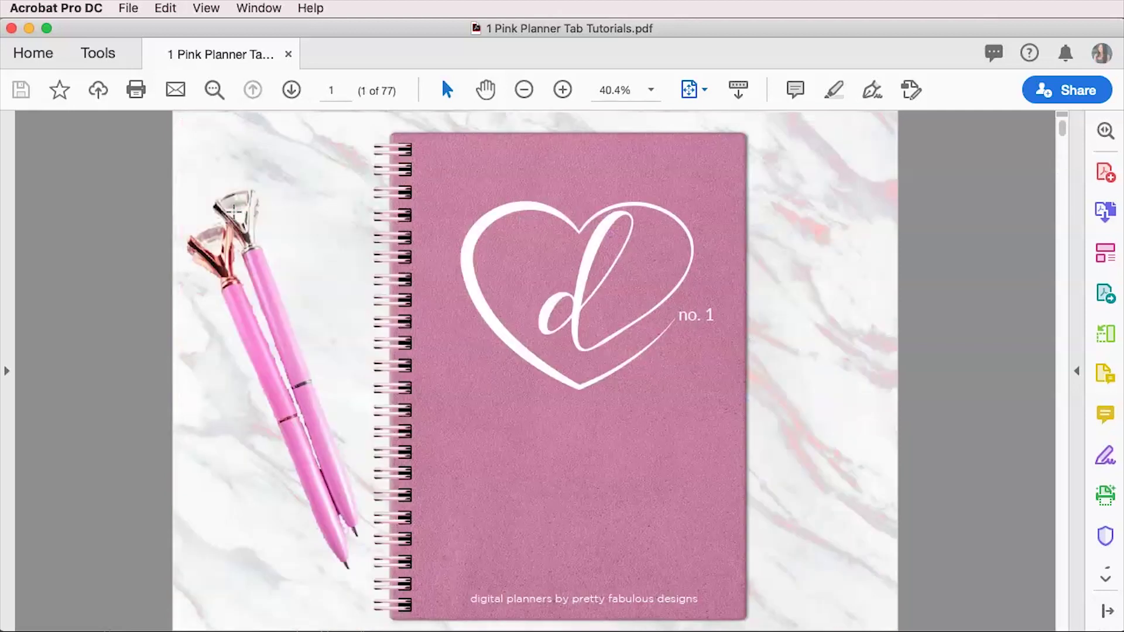
key(Right)
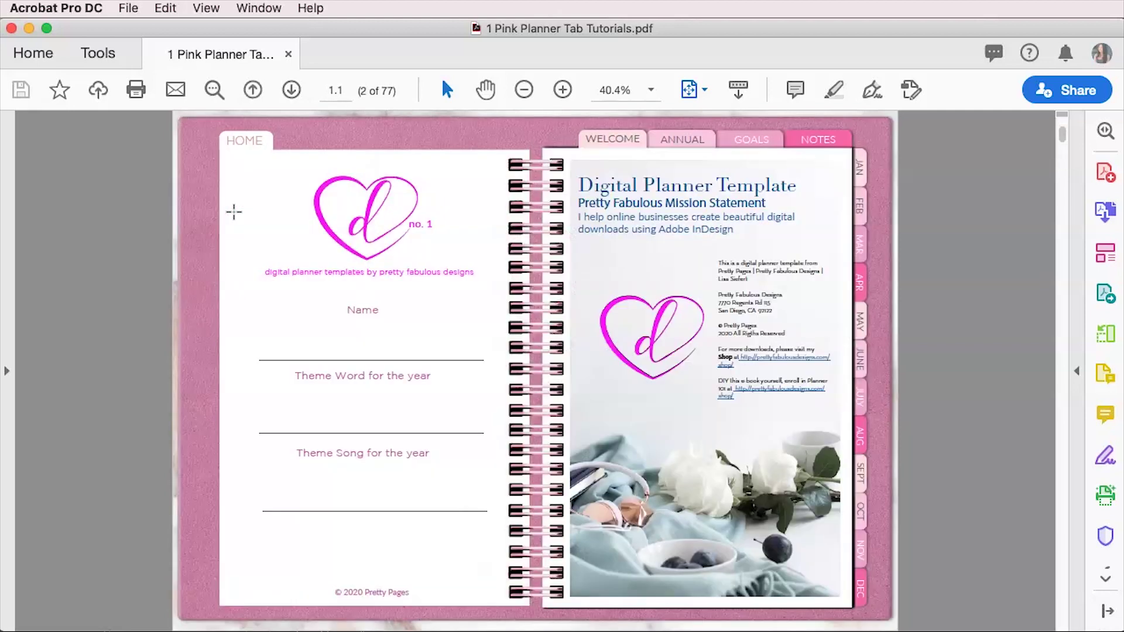